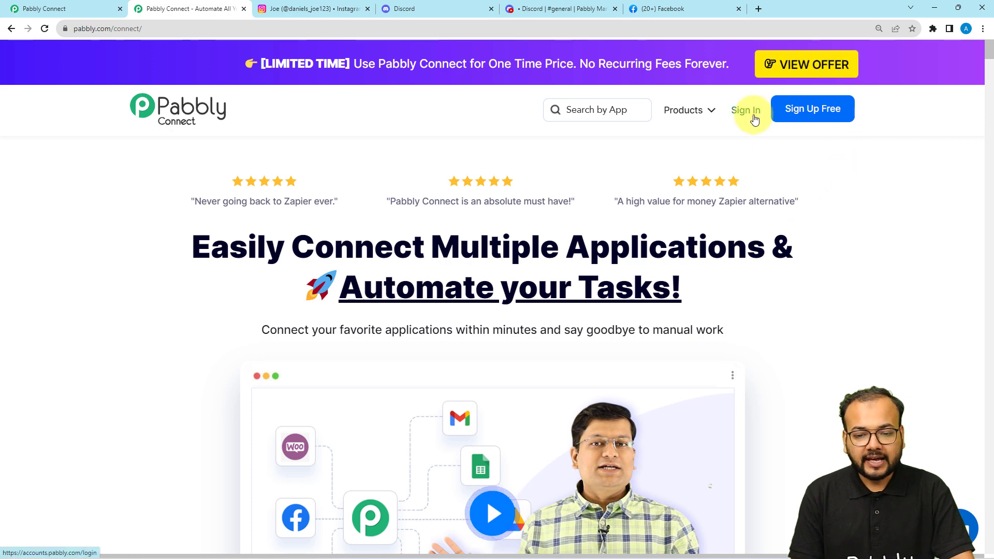
# Step: From the dashboard, create a workflow named 'Send New Instagram Posts on Discord Channel'
pyautogui.click(22, 6)
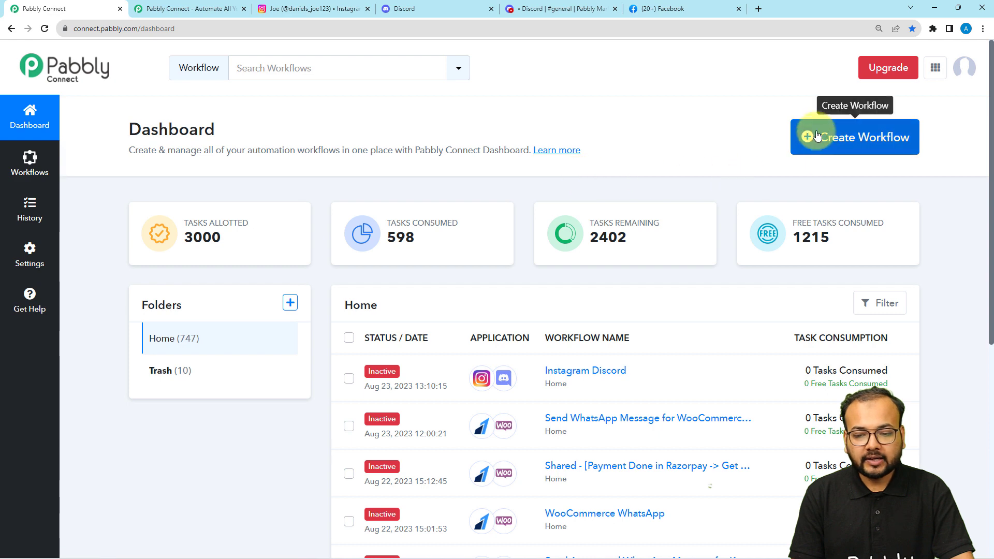
pyautogui.click(888, 136)
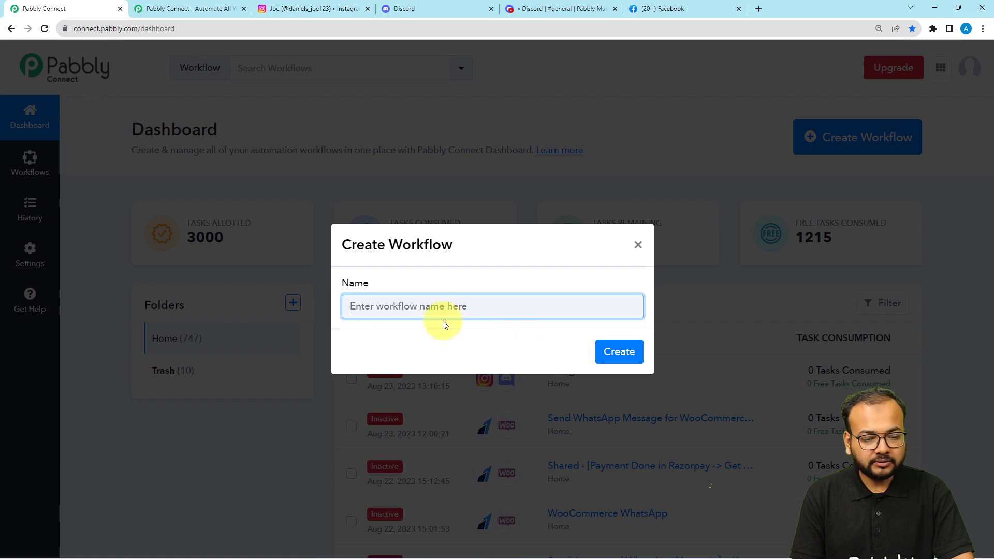
pyautogui.write('Send New Instagram Posts on Discord Channel')
pyautogui.click(463, 346)
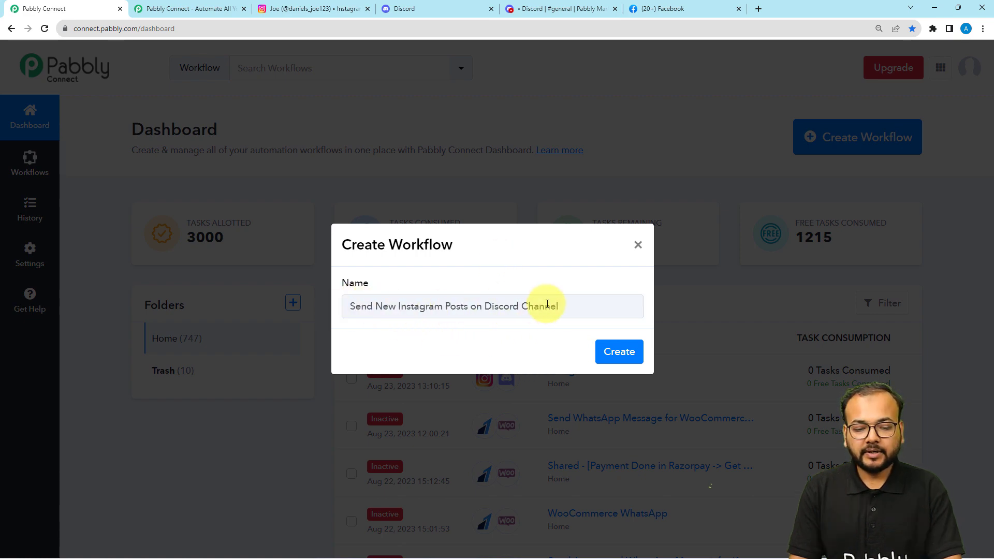
pyautogui.click(609, 351)
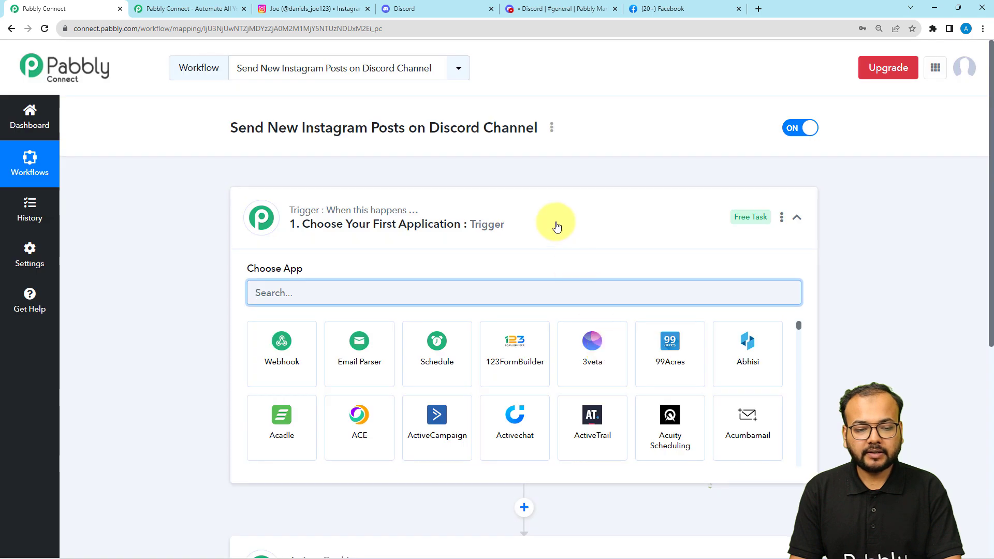
# Step: Set the trigger app to Instagram with the New Media Posted in My Account event
pyautogui.click(557, 226)
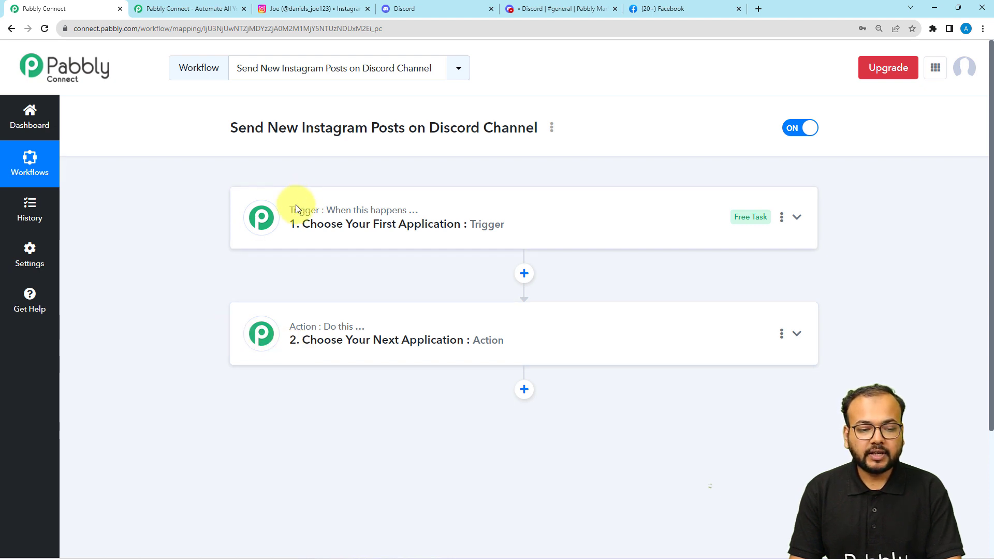
pyautogui.click(295, 224)
pyautogui.scroll(-1, 243, 253)
pyautogui.click(330, 247)
pyautogui.write('inst')
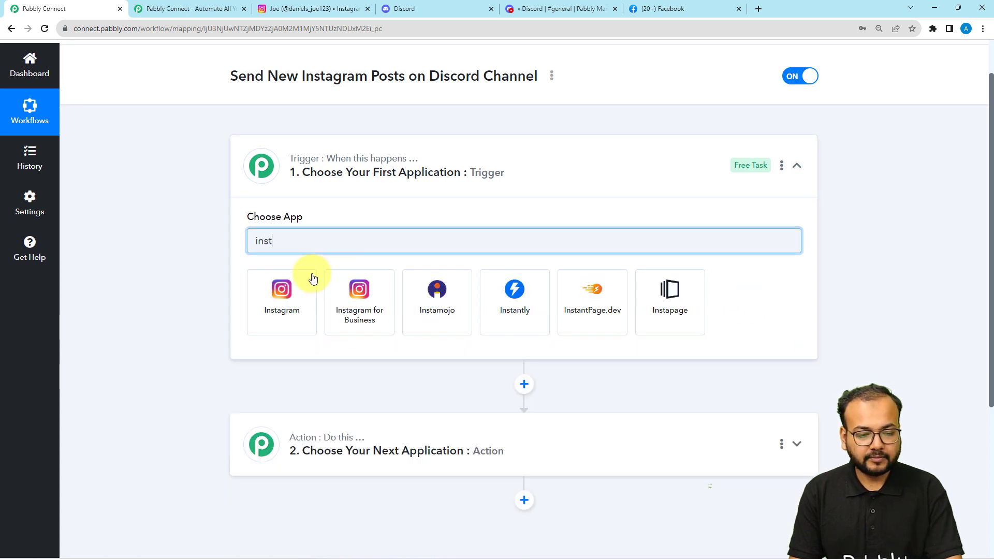
pyautogui.click(291, 284)
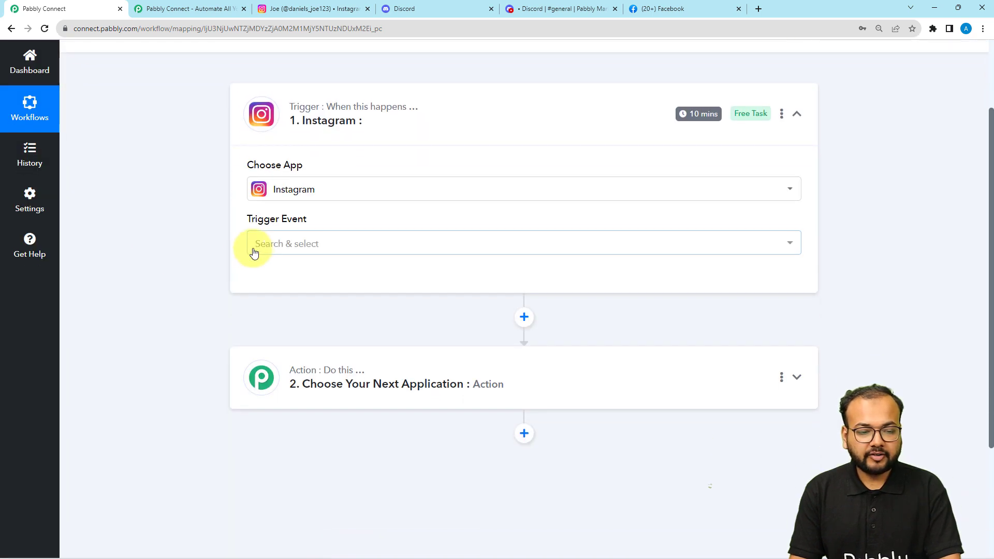
pyautogui.click(256, 252)
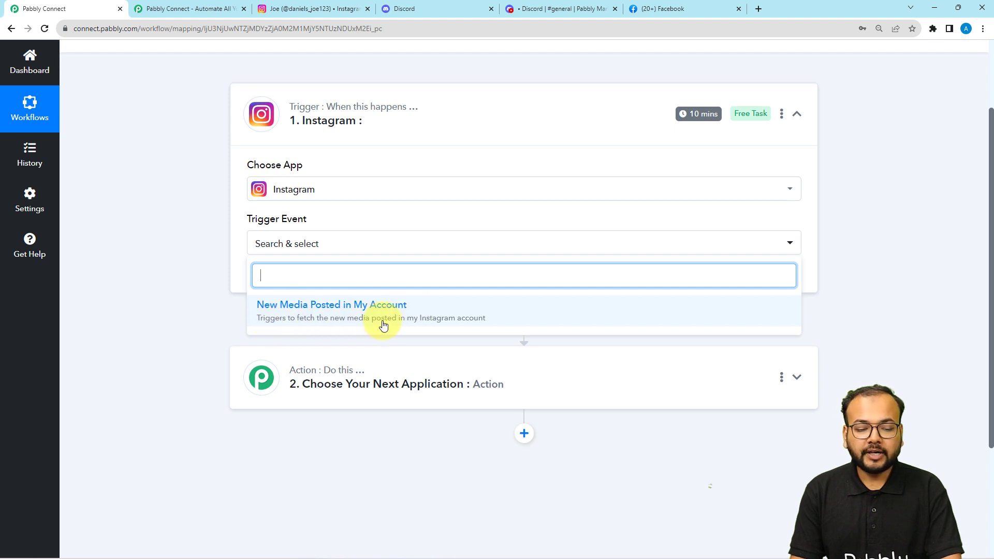
pyautogui.click(405, 317)
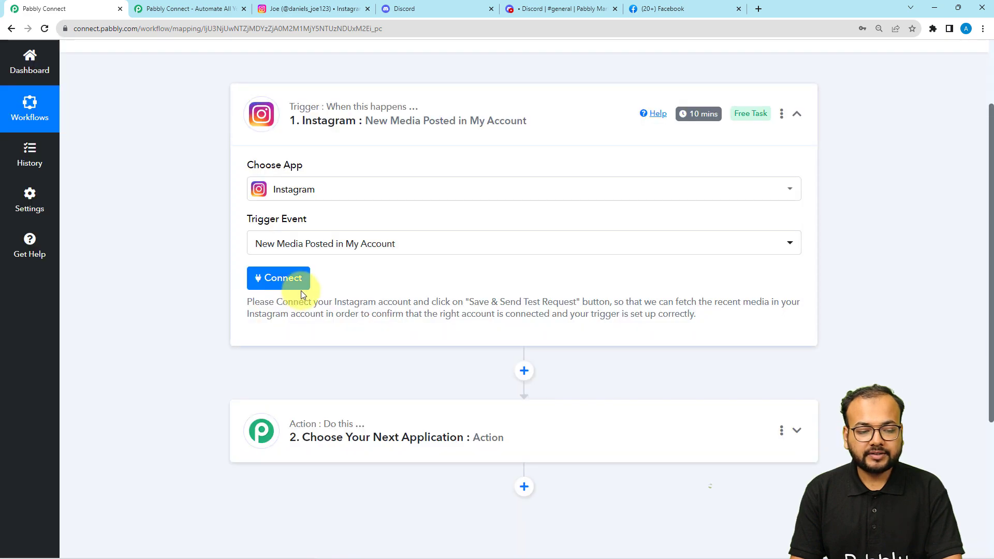
# Step: Add a new Instagram connection and allow Pabbly access in the Instagram popup
pyautogui.click(286, 282)
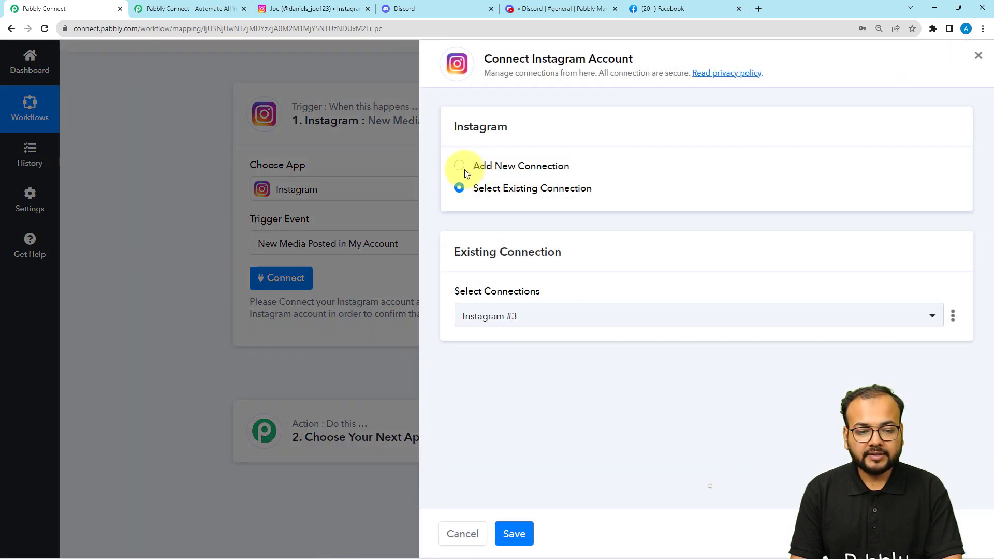
pyautogui.click(462, 169)
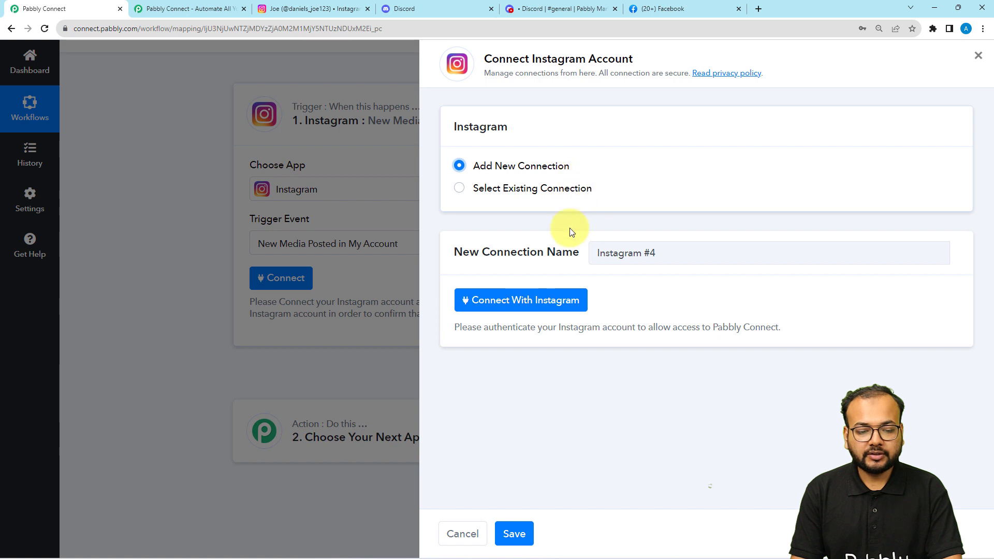
pyautogui.click(510, 300)
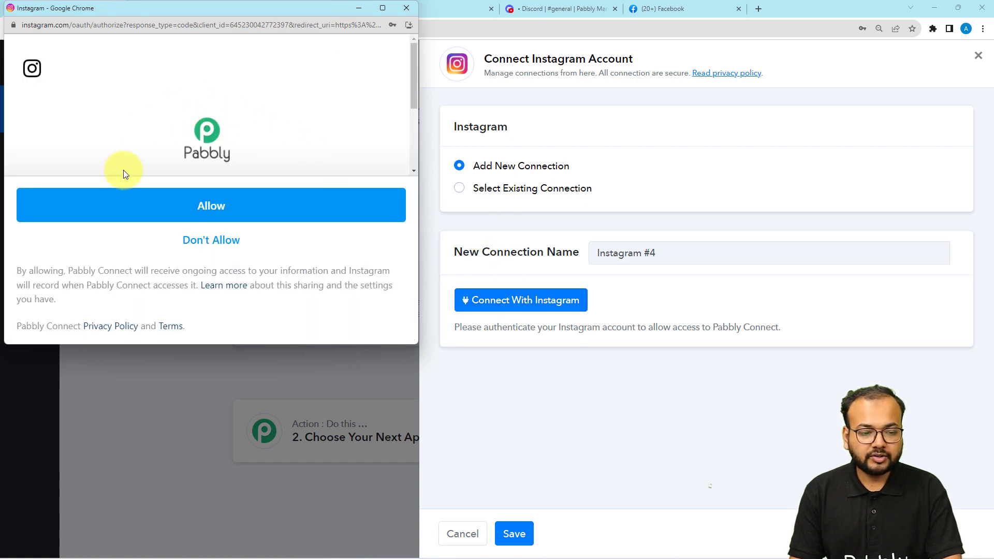
pyautogui.click(214, 210)
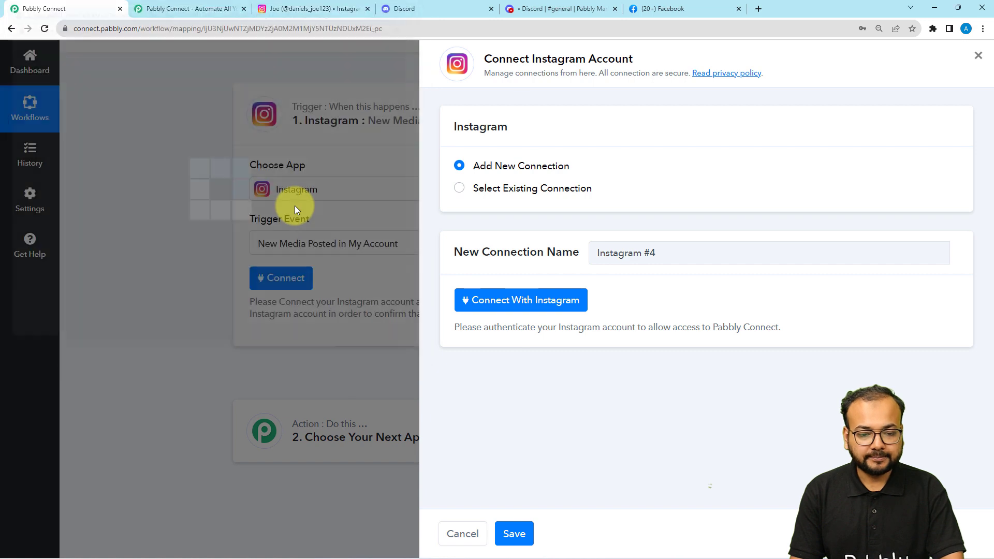
pyautogui.scroll(-1, 191, 205)
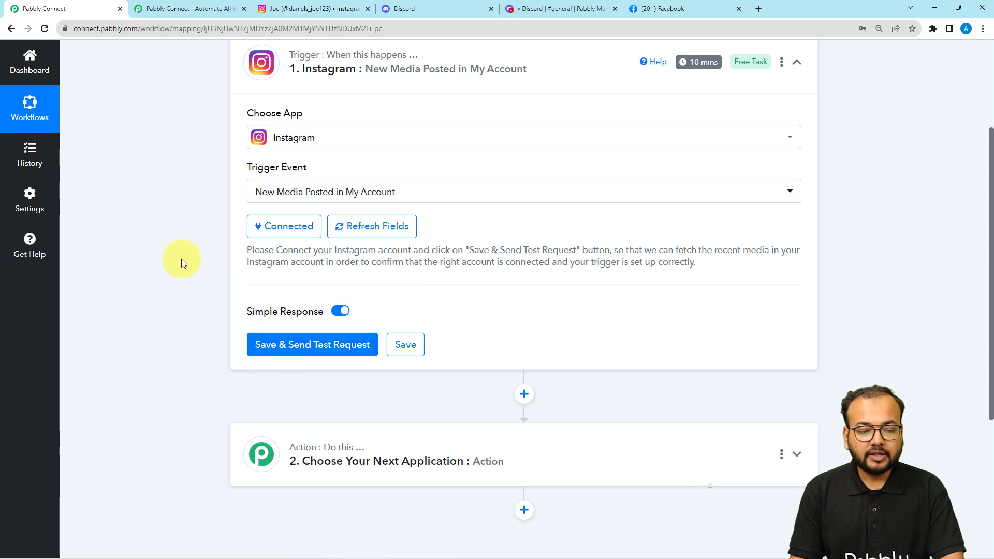
pyautogui.scroll(1, 181, 263)
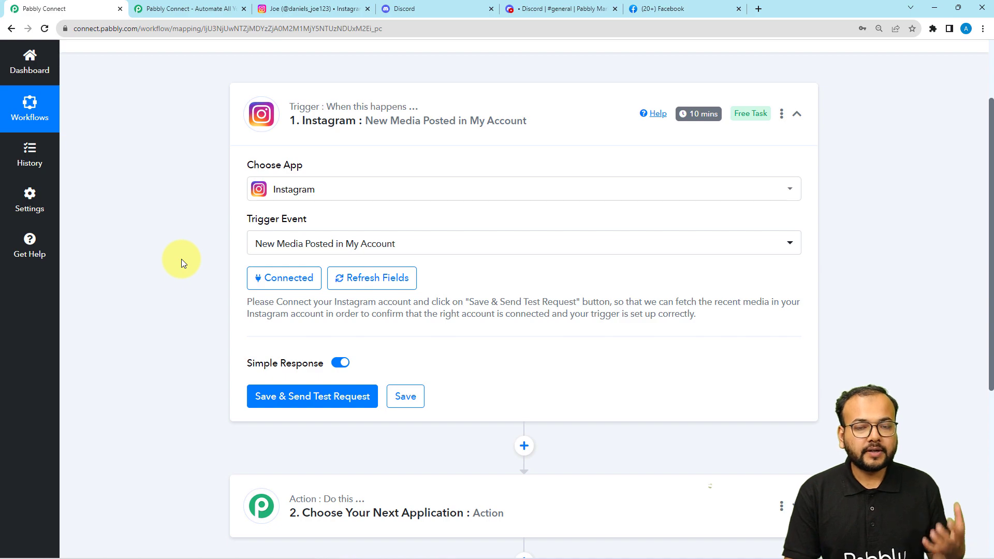
pyautogui.click(287, 5)
pyautogui.scroll(12, 311, 138)
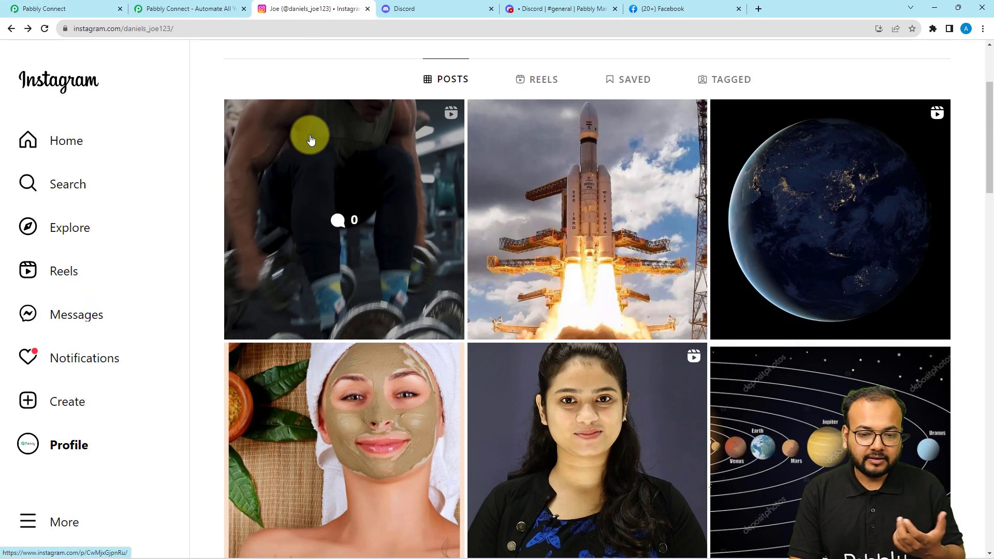
pyautogui.scroll(3, 310, 139)
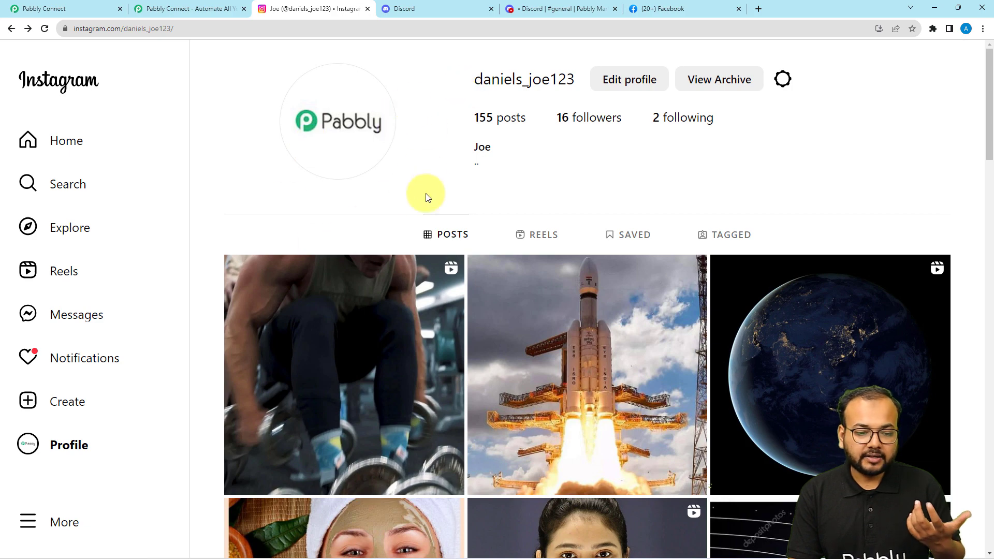
pyautogui.click(385, 330)
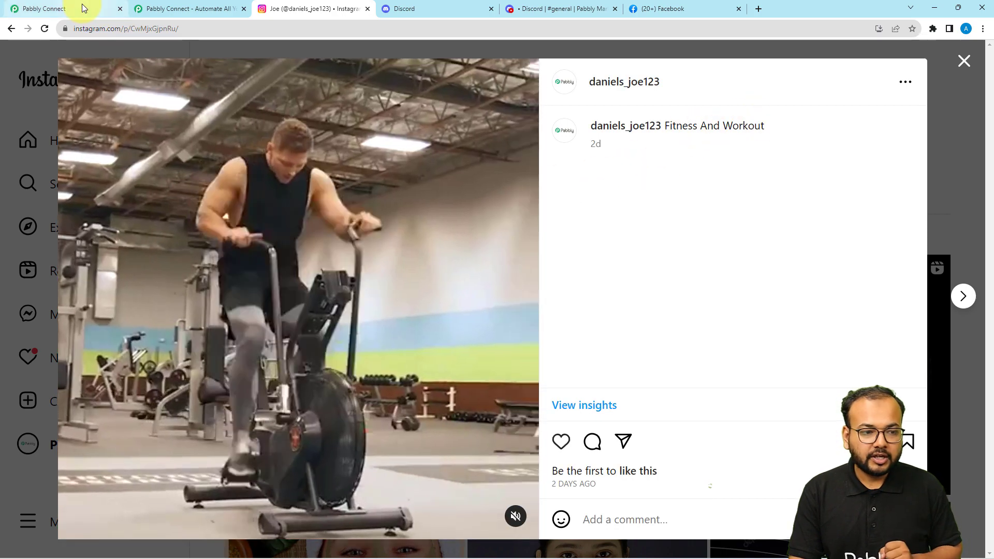
pyautogui.click(83, 7)
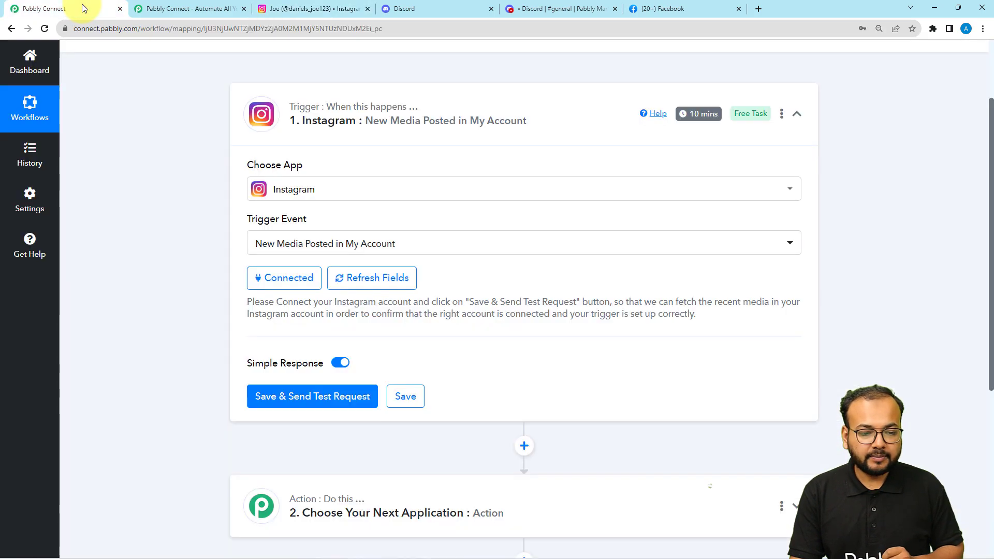
# Step: Save the trigger and fetch a test response with the latest post's permalink and media URL
pyautogui.click(265, 407)
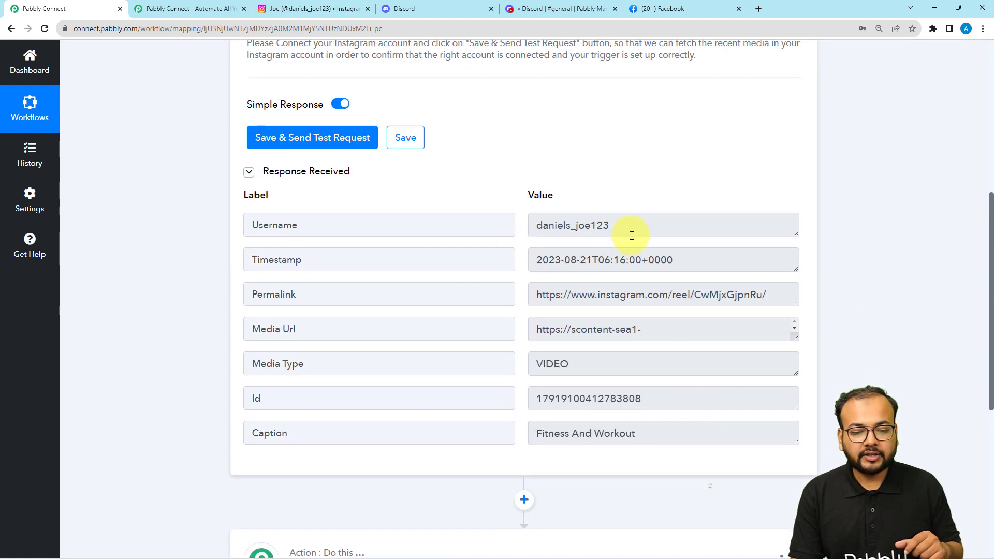
pyautogui.moveTo(632, 235); pyautogui.dragTo(524, 231)
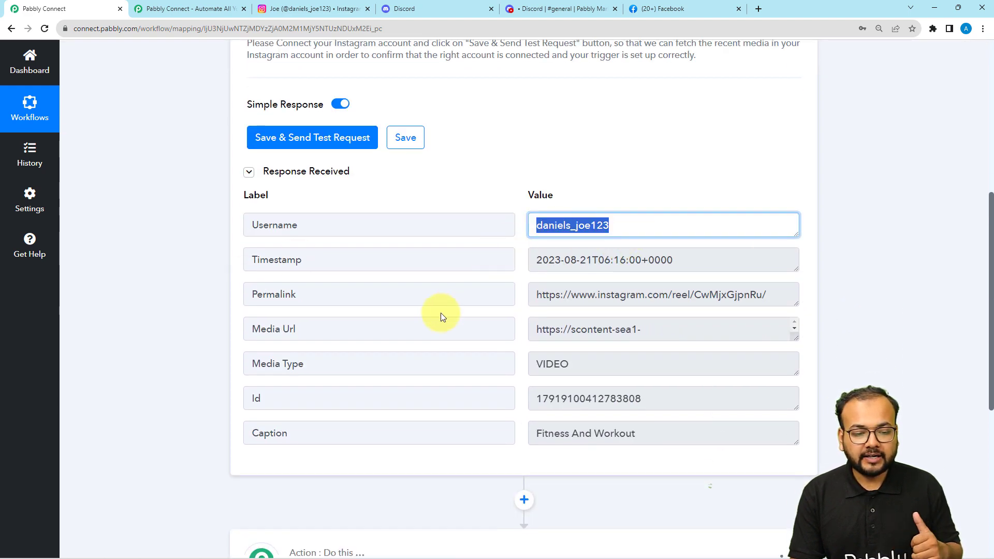
pyautogui.moveTo(797, 305); pyautogui.dragTo(799, 337)
pyautogui.scroll(-2, 435, 354)
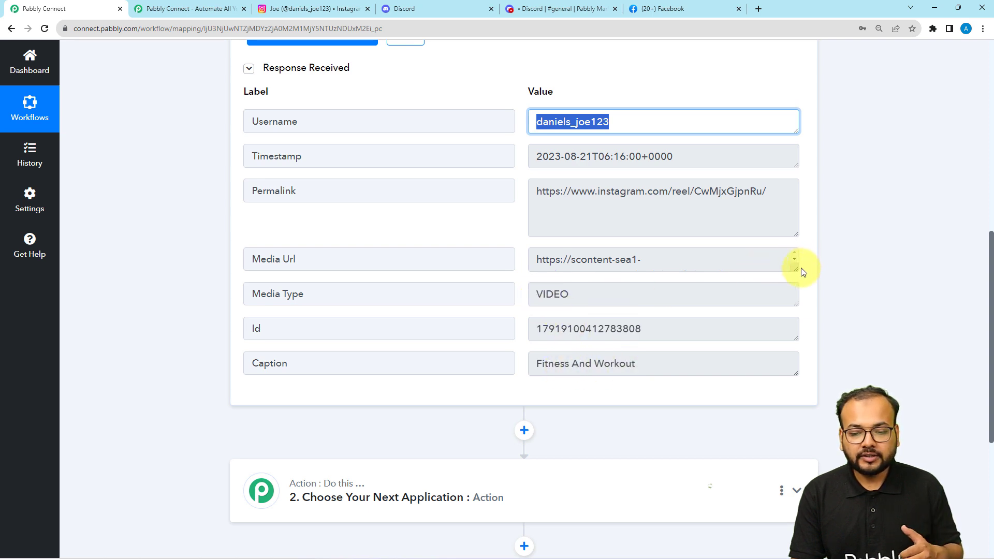
pyautogui.moveTo(797, 268); pyautogui.dragTo(791, 360)
# Step: Open the returned permalink in a new tab to confirm the 'Fitness And Workout' reel
pyautogui.moveTo(769, 190); pyautogui.dragTo(533, 203)
pyautogui.rightClick(549, 198)
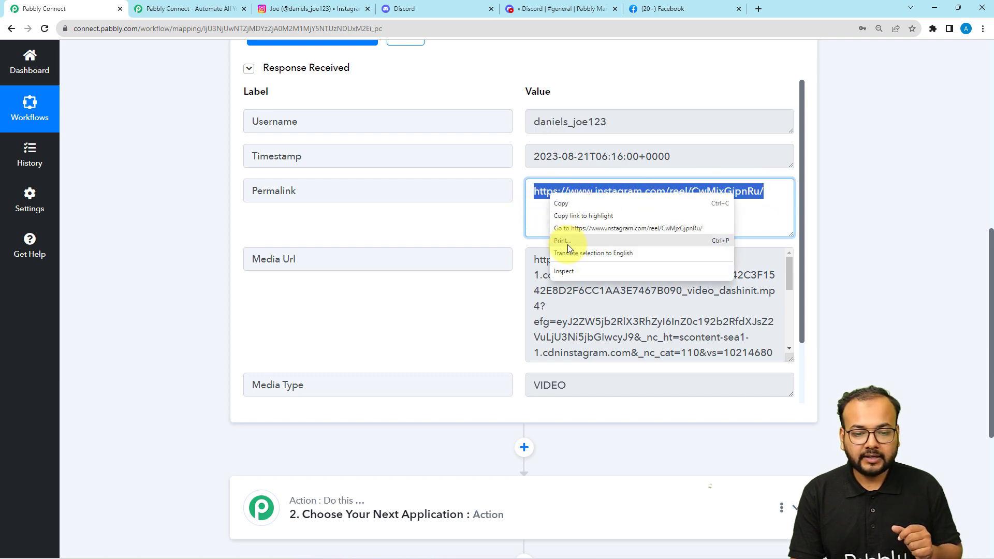
pyautogui.click(573, 230)
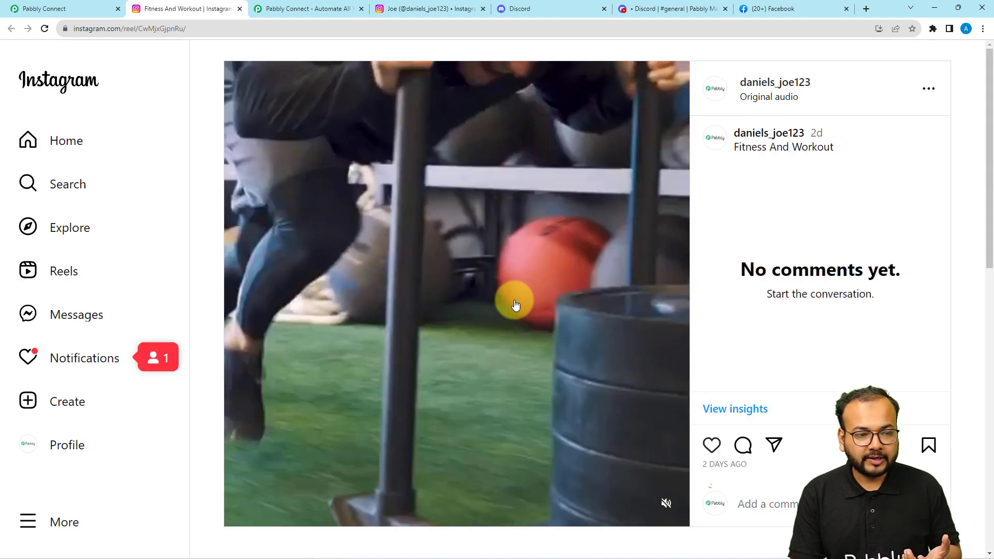
pyautogui.click(514, 300)
pyautogui.click(98, 9)
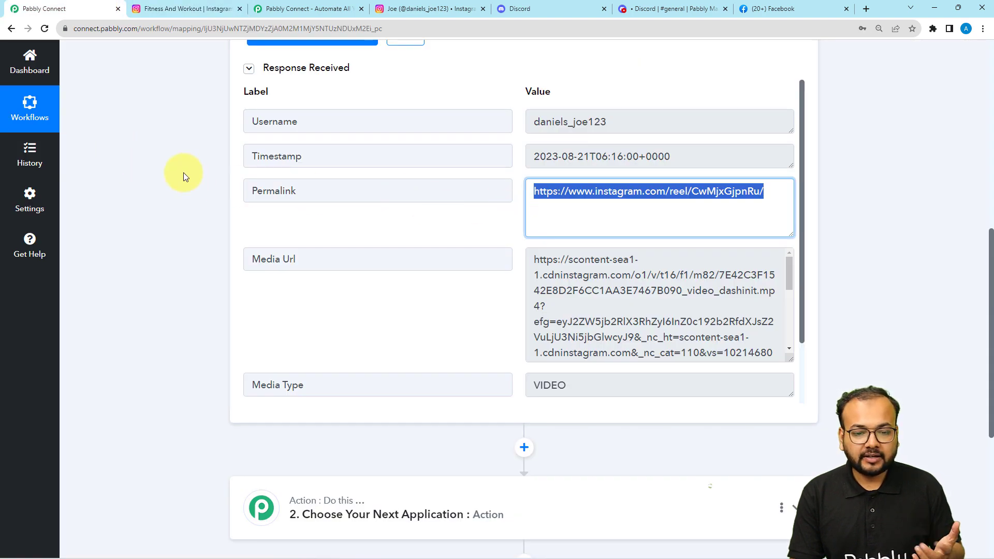
# Step: Set the action app to Discord with the Send Channel Message (HTML) event
pyautogui.scroll(-4, 184, 172)
pyautogui.scroll(-1, 183, 172)
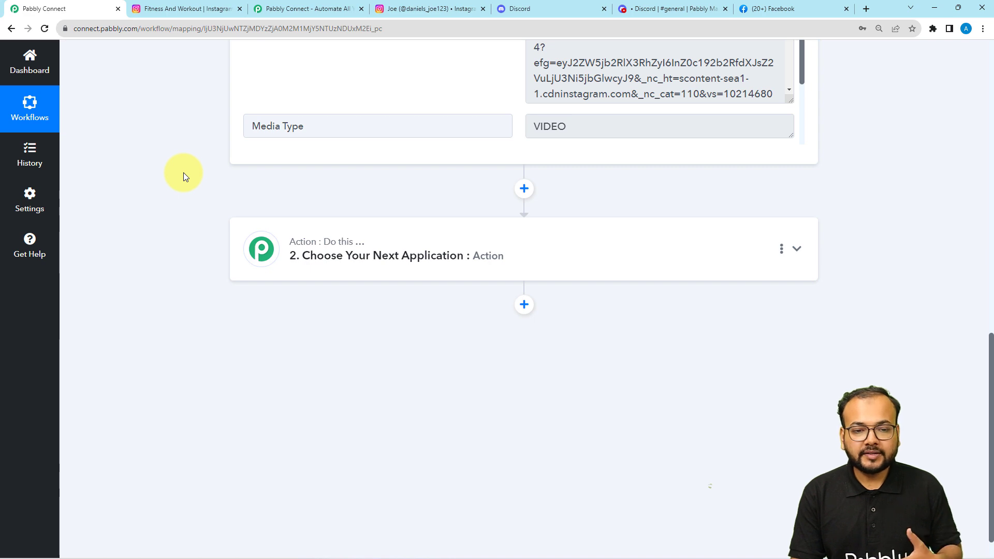
pyautogui.scroll(-1, 183, 176)
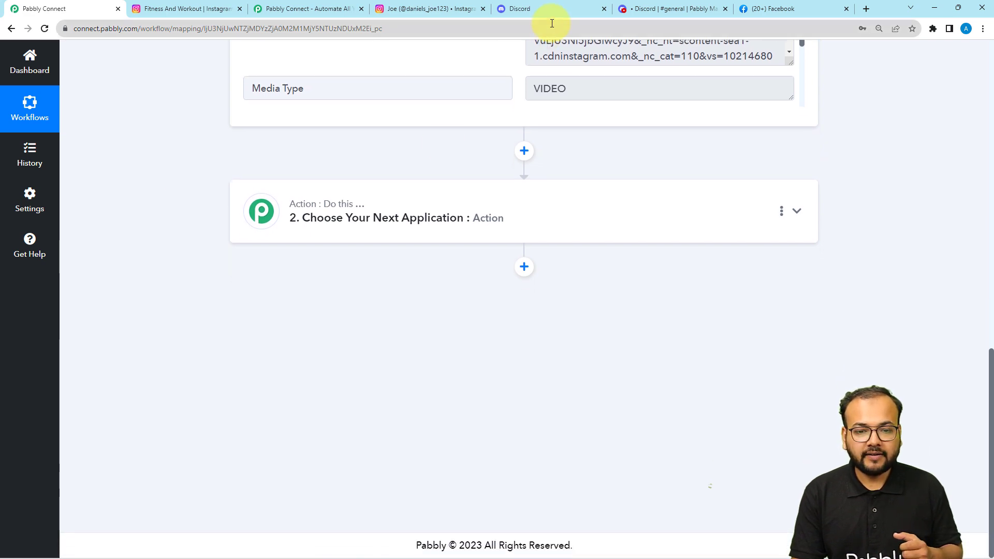
pyautogui.click(663, 9)
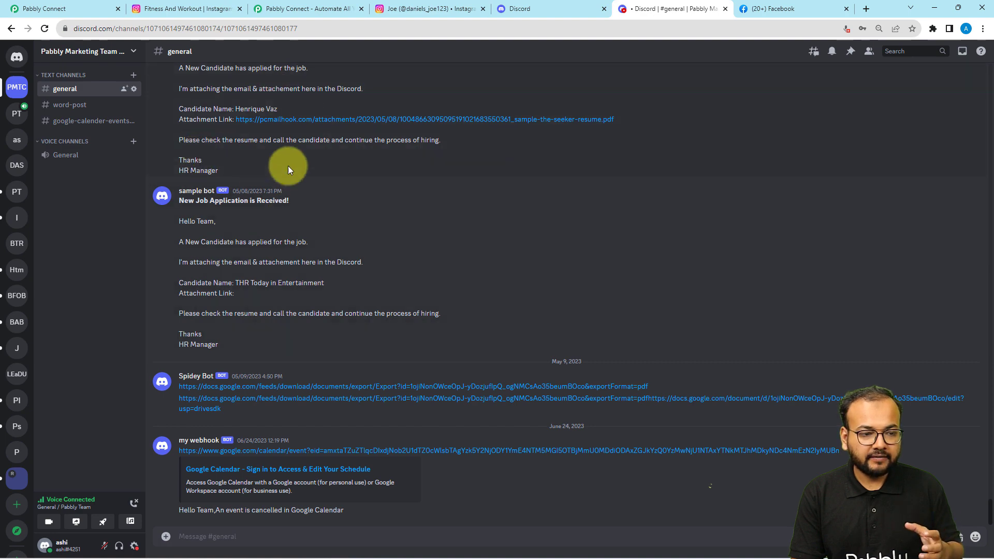
pyautogui.click(36, 6)
pyautogui.click(366, 233)
pyautogui.click(359, 180)
pyautogui.write('disc')
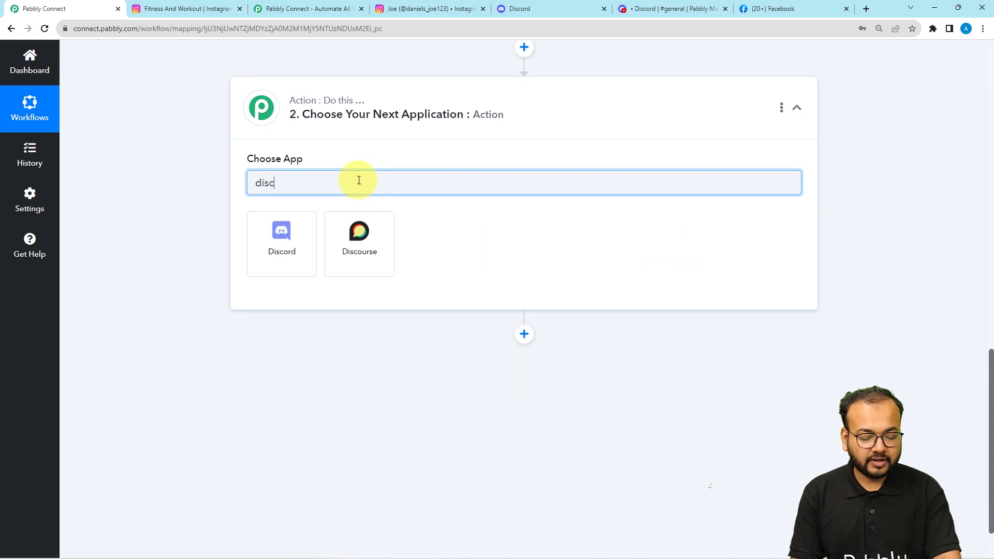
pyautogui.write('o')
pyautogui.click(294, 250)
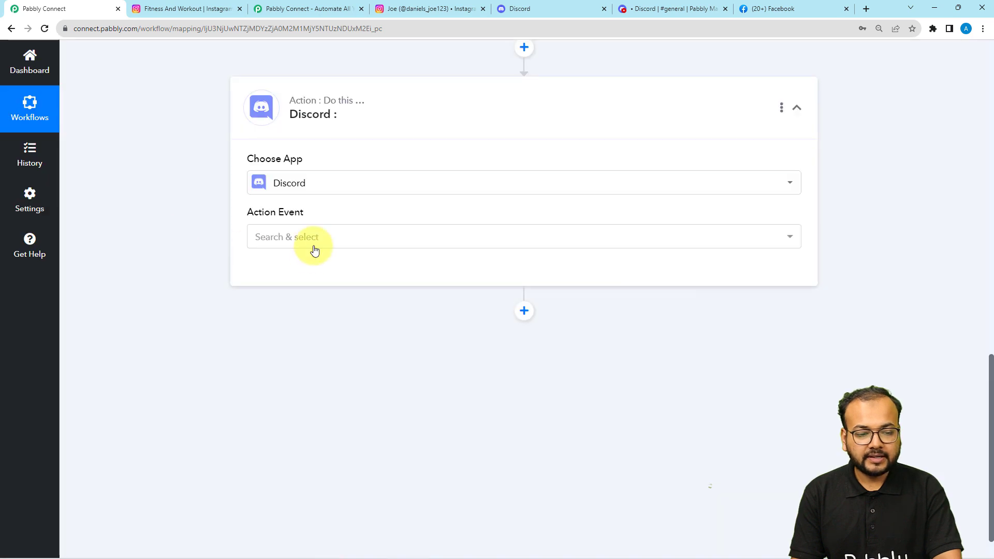
pyautogui.click(314, 241)
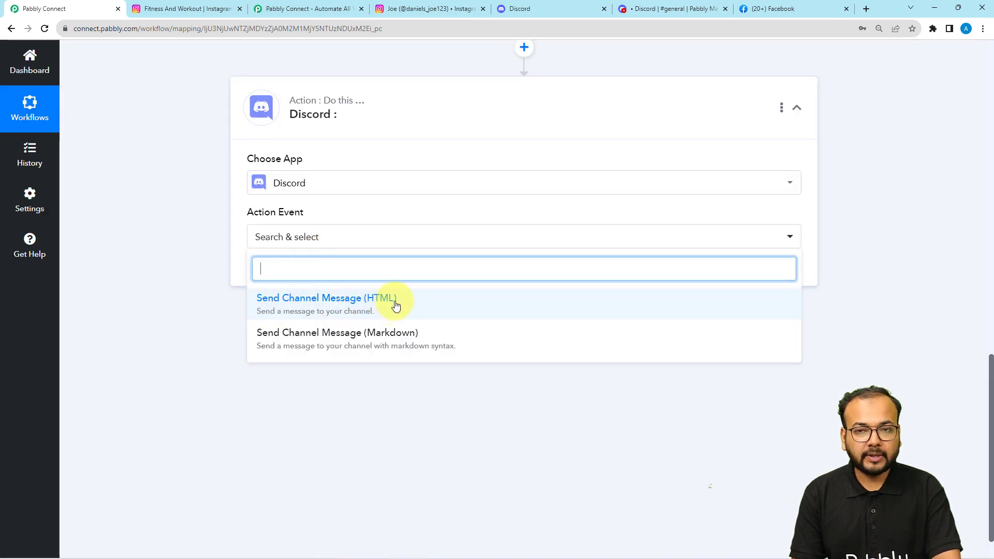
pyautogui.click(343, 305)
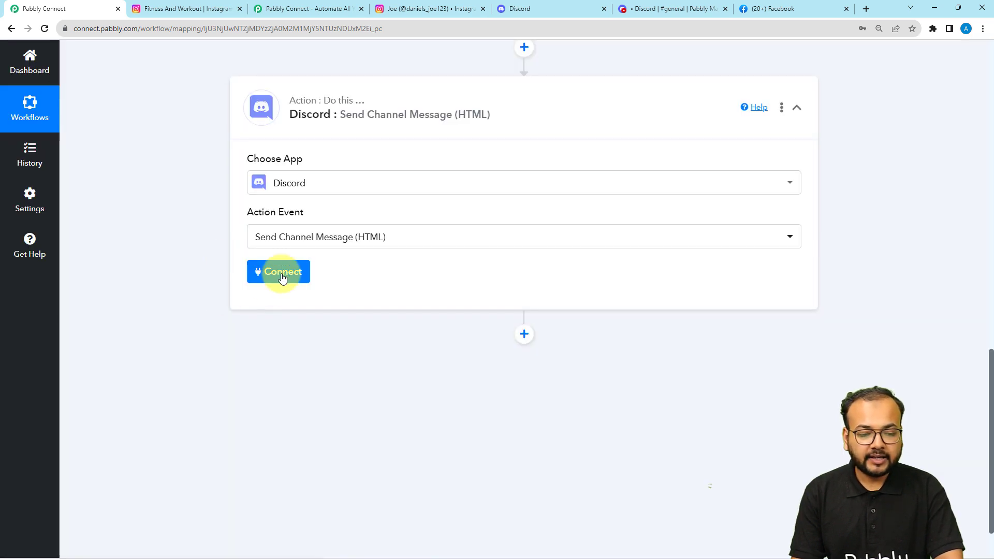
# Step: Connect the Discord action and place the cursor in the empty Webhook URL field
pyautogui.click(281, 273)
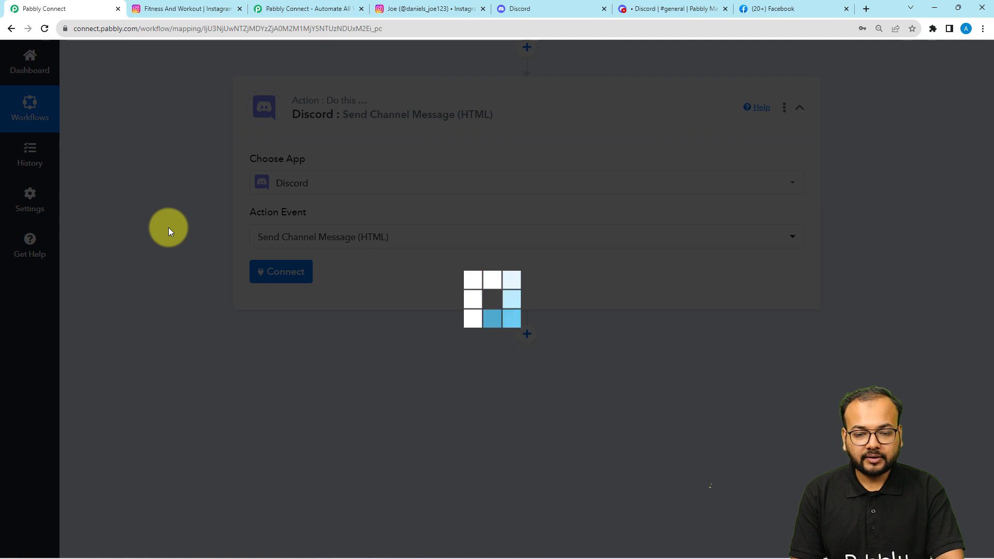
pyautogui.scroll(-1, 203, 270)
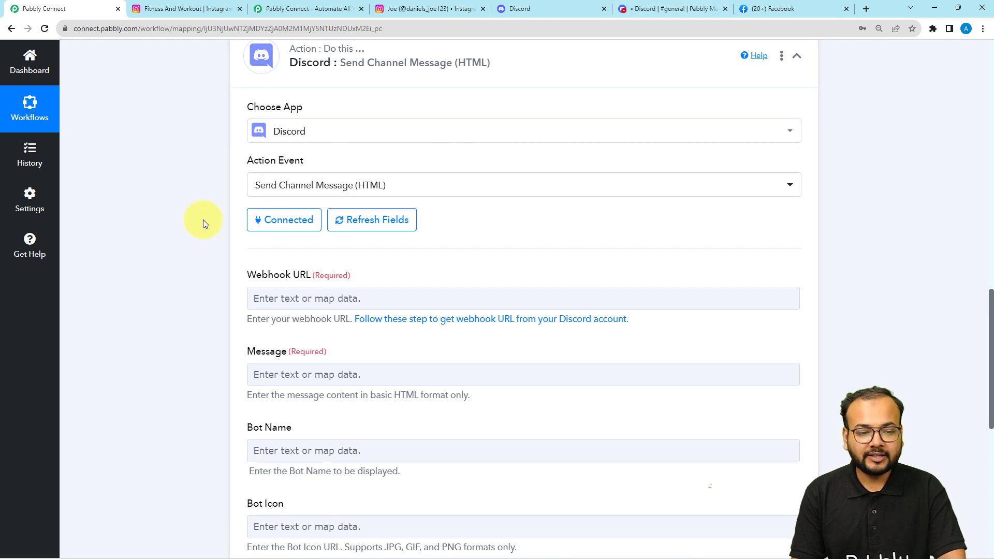
pyautogui.scroll(-2, 197, 200)
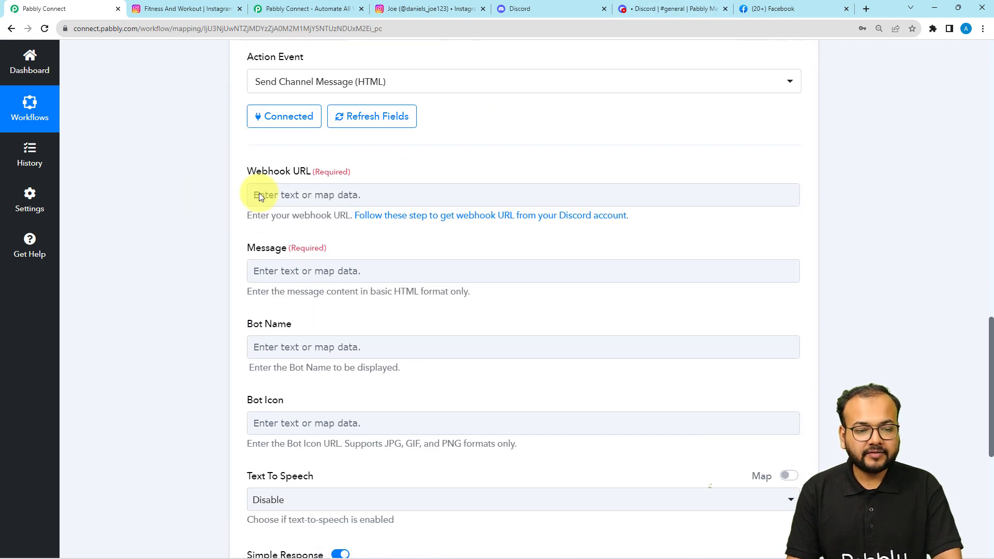
pyautogui.scroll(1, 251, 207)
pyautogui.click(337, 245)
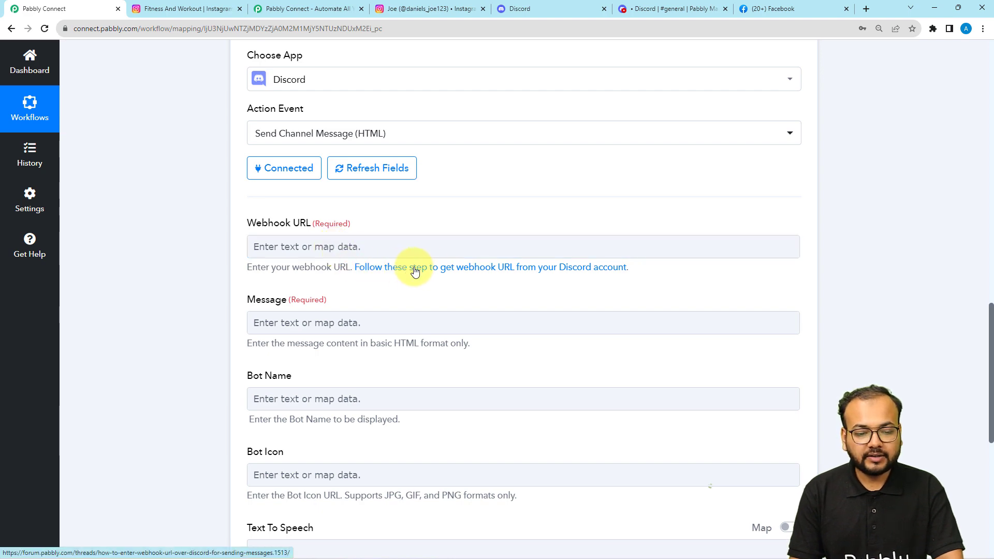
# Step: Read the Pabbly Forum guide on getting a Discord webhook URL, then go back
pyautogui.click(414, 270)
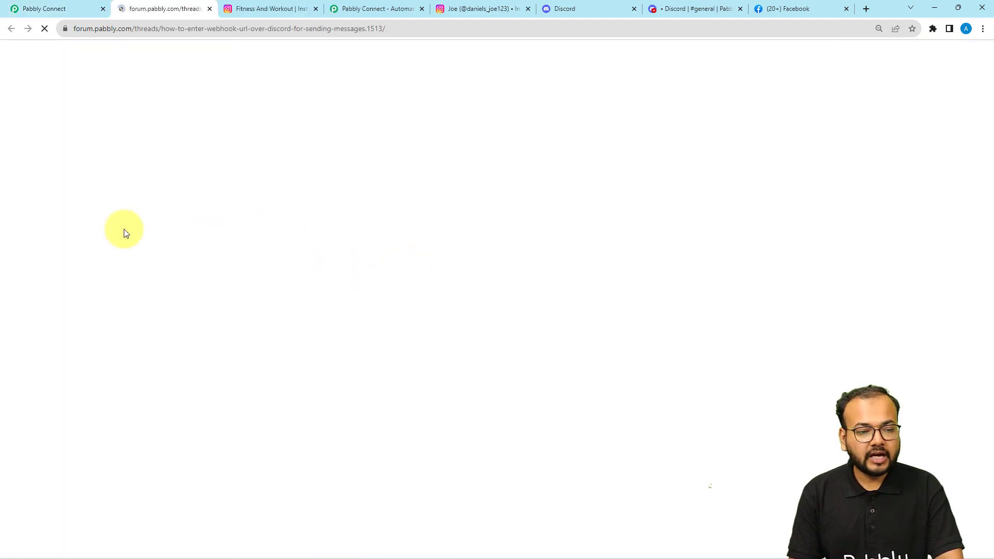
pyautogui.scroll(-14, 126, 228)
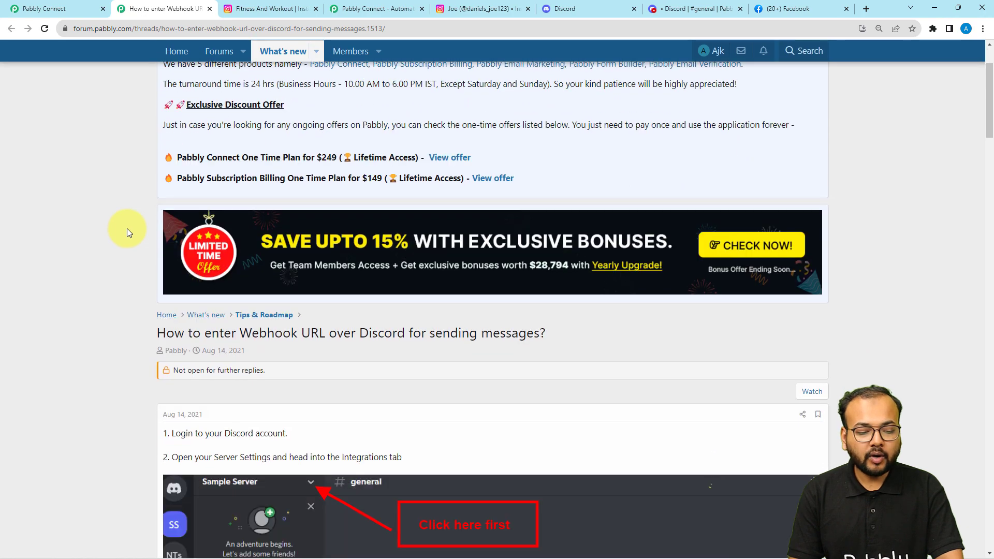
pyautogui.scroll(-5, 126, 228)
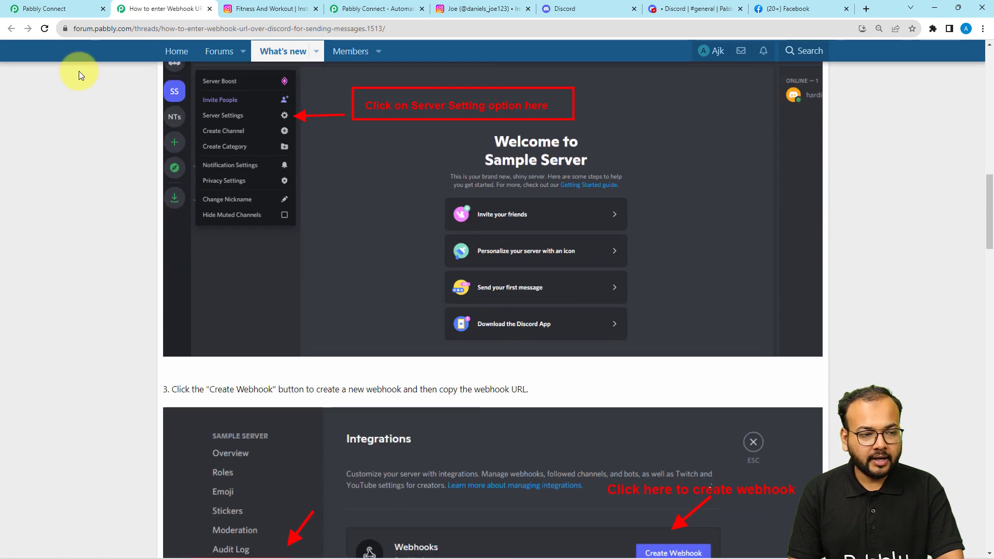
pyautogui.click(49, 9)
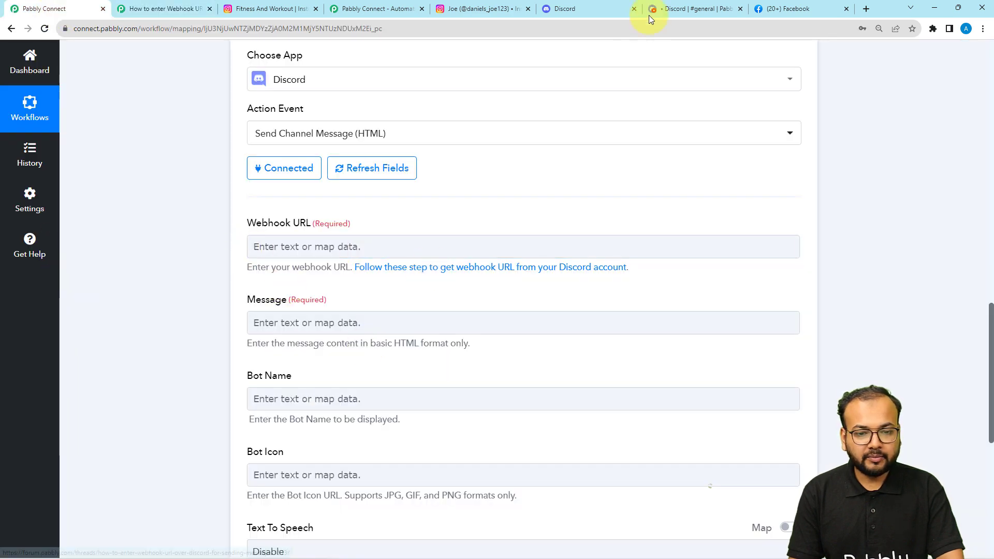
pyautogui.click(673, 8)
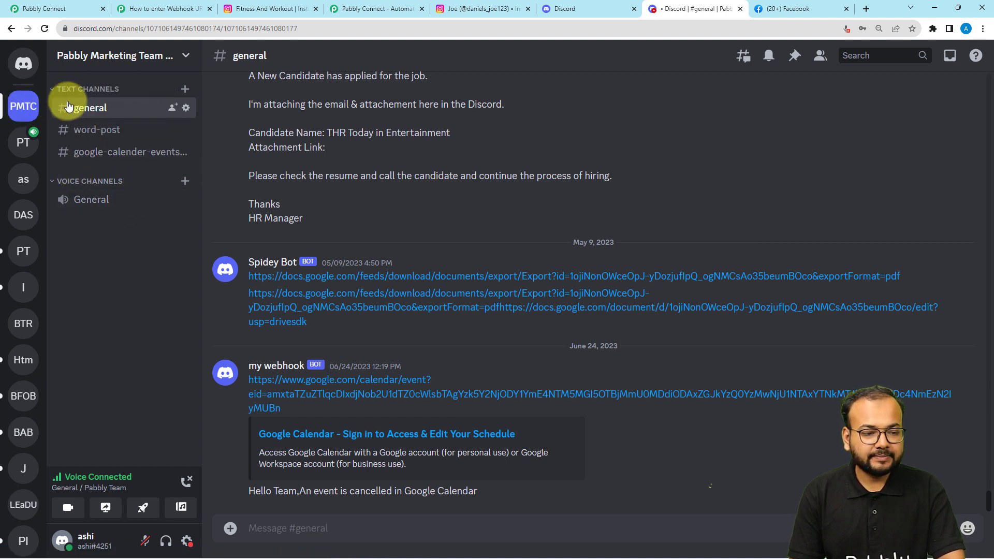
# Step: Go to Server Settings > Integrations > Webhooks and expand the existing Captain Hook webhook
pyautogui.click(163, 54)
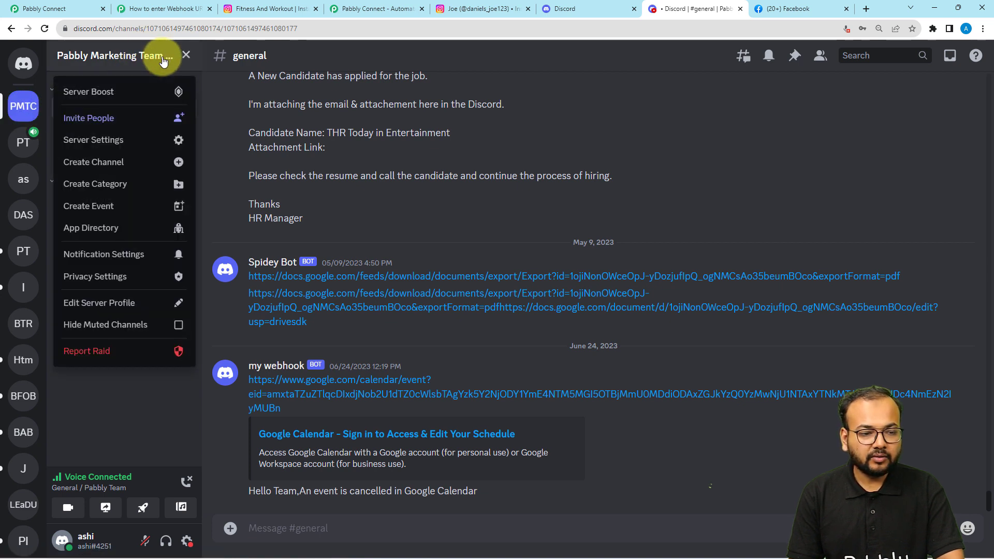
pyautogui.click(100, 145)
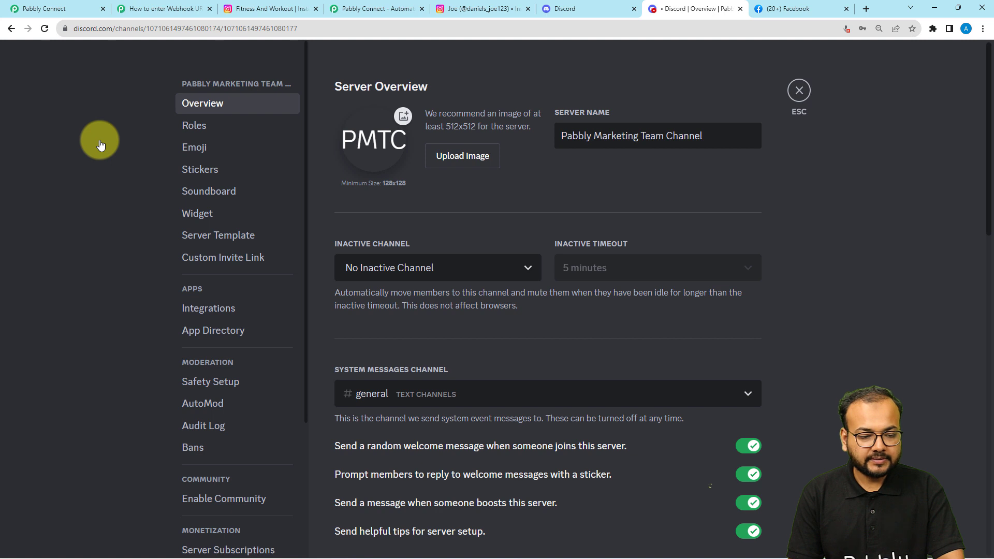
pyautogui.click(225, 309)
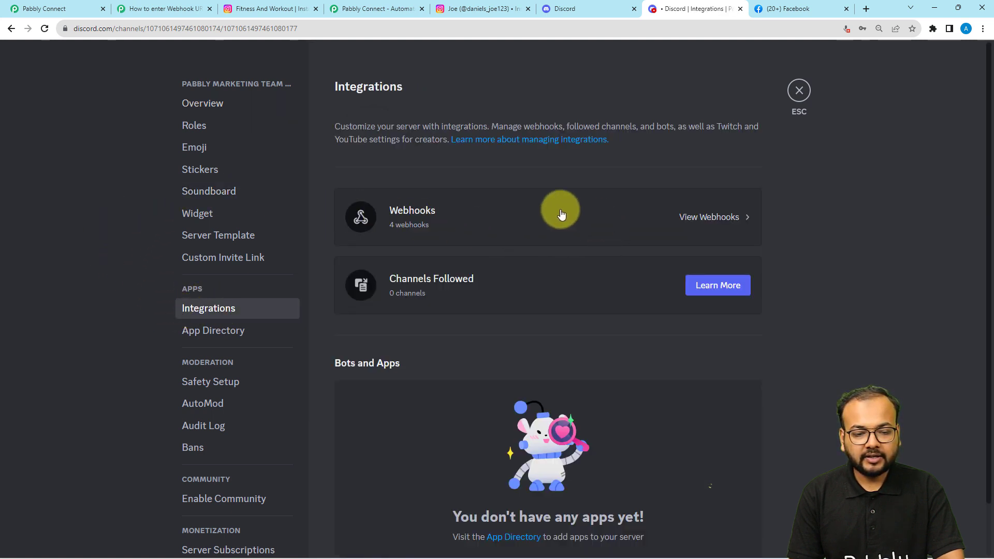
pyautogui.click(705, 222)
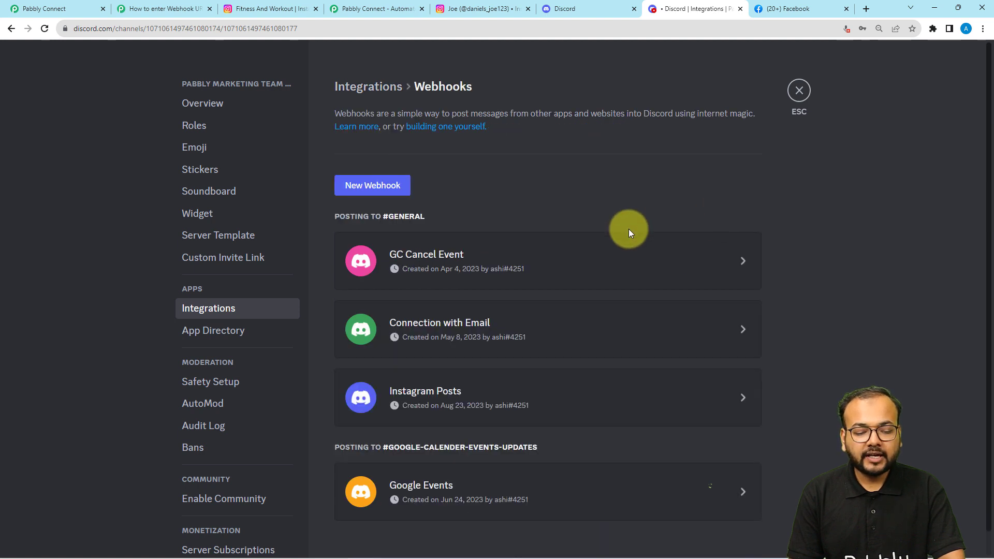
pyautogui.scroll(-2, 572, 229)
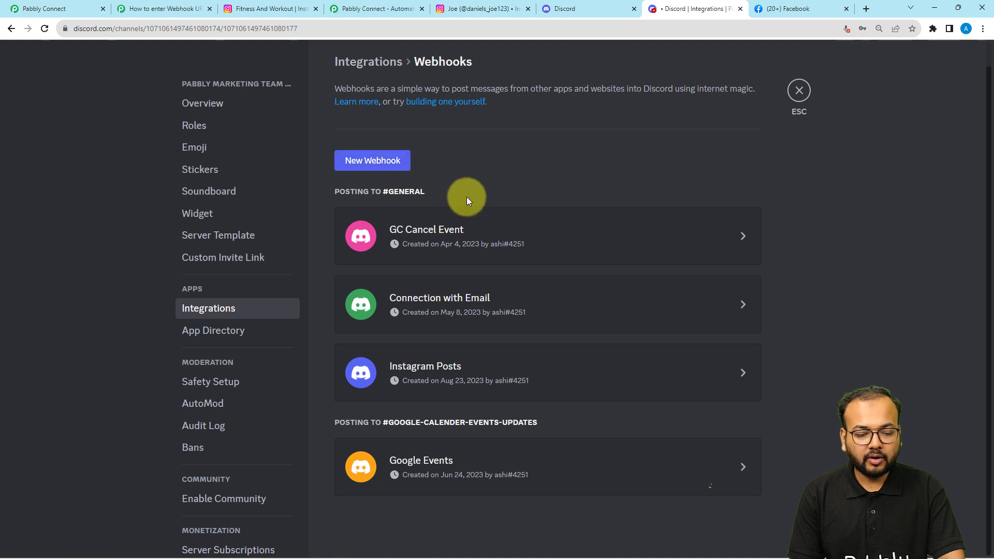
pyautogui.scroll(-3, 468, 196)
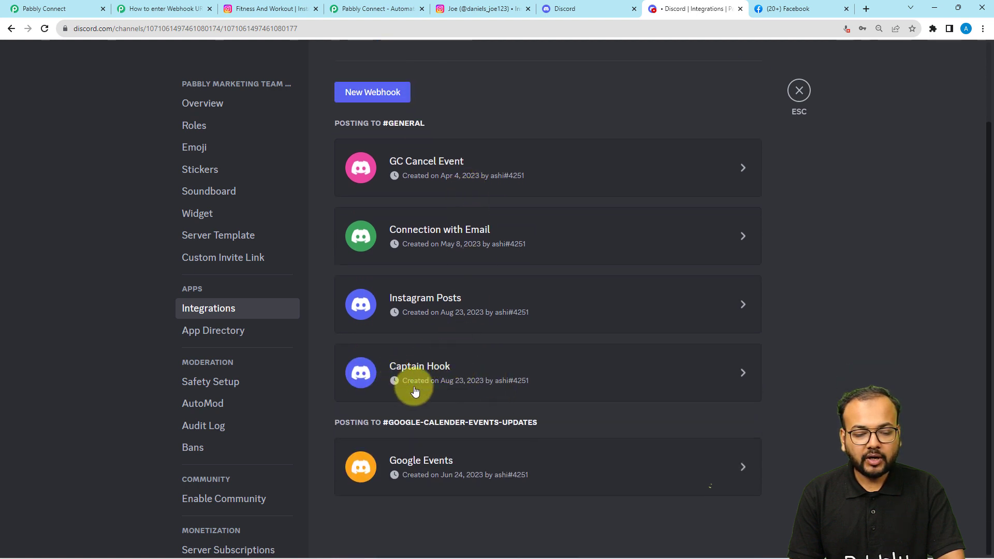
pyautogui.click(738, 373)
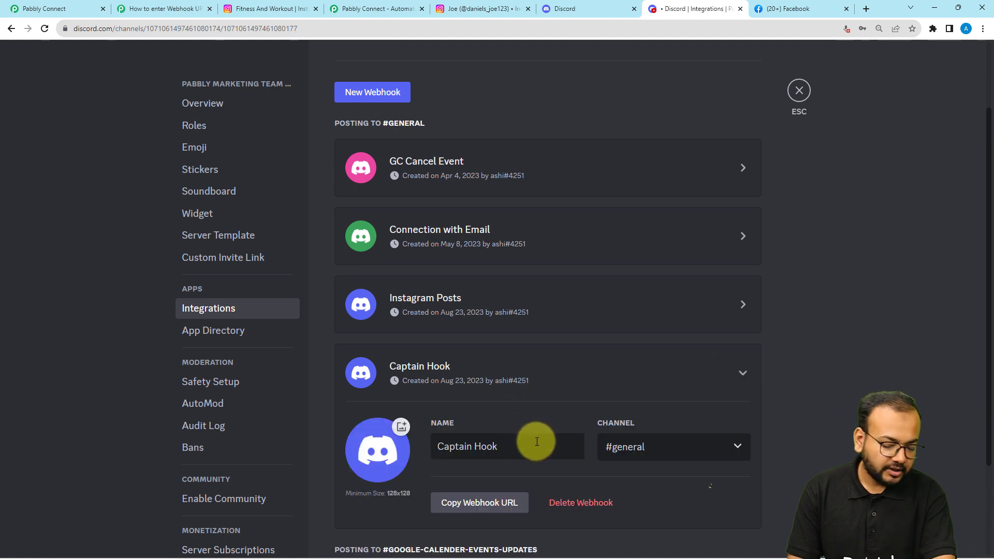
# Step: Rename the webhook from Captain Hook to New Hook
pyautogui.click(475, 446)
pyautogui.press('BackSpace')
pyautogui.press('BackSpace')
pyautogui.press('BackSpace')
pyautogui.press('BackSpace')
pyautogui.press('BackSpace')
pyautogui.press('BackSpace')
pyautogui.press('BackSpace')
pyautogui.press('BackSpace')
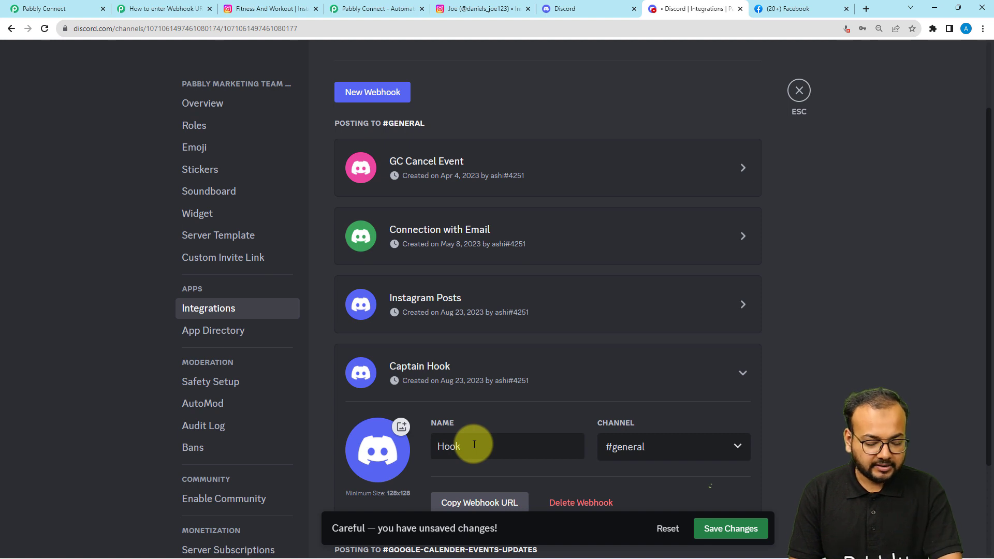
pyautogui.write('new')
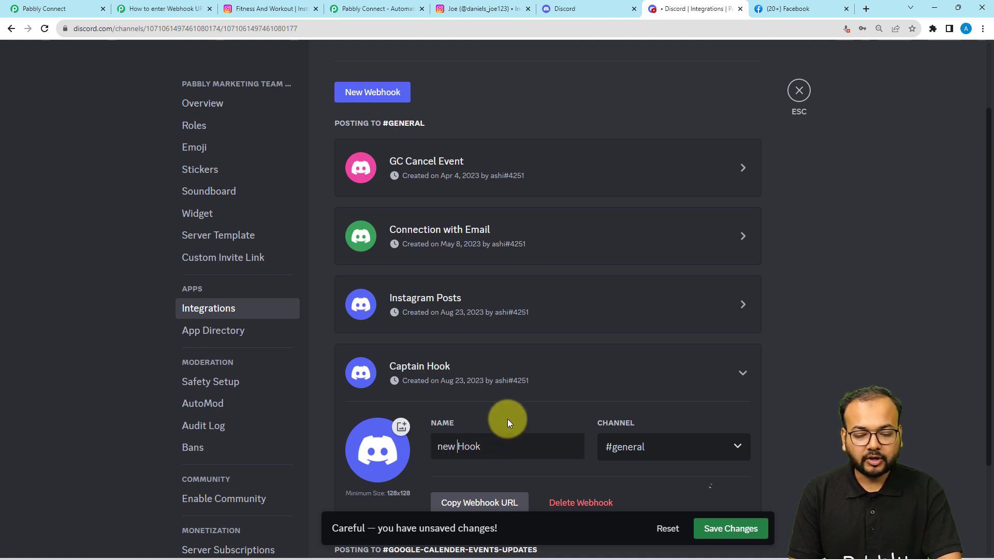
pyautogui.press('Home')
pyautogui.press('Delete')
pyautogui.write('N')
pyautogui.scroll(-2, 560, 415)
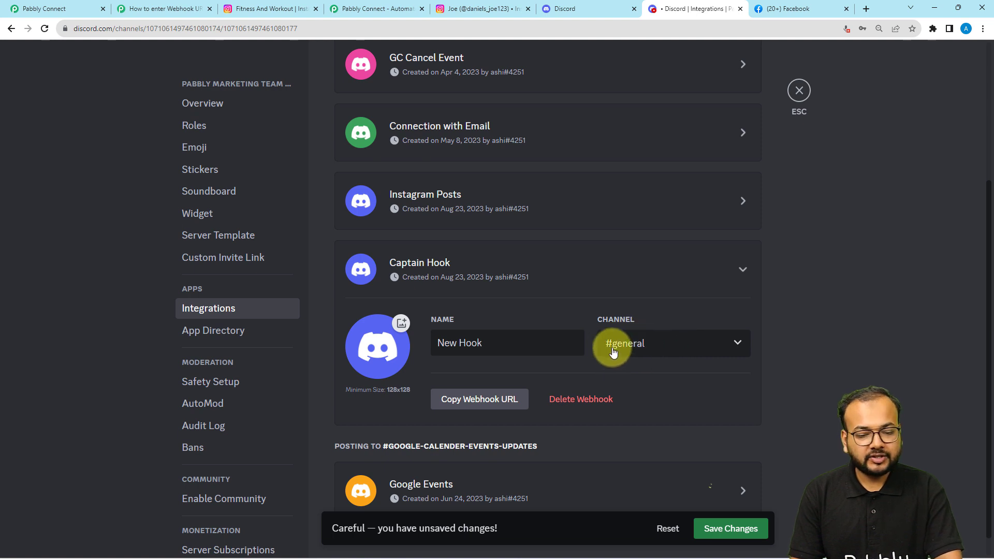
# Step: Keep #general as the channel, copy the webhook URL, and save the changes
pyautogui.click(675, 346)
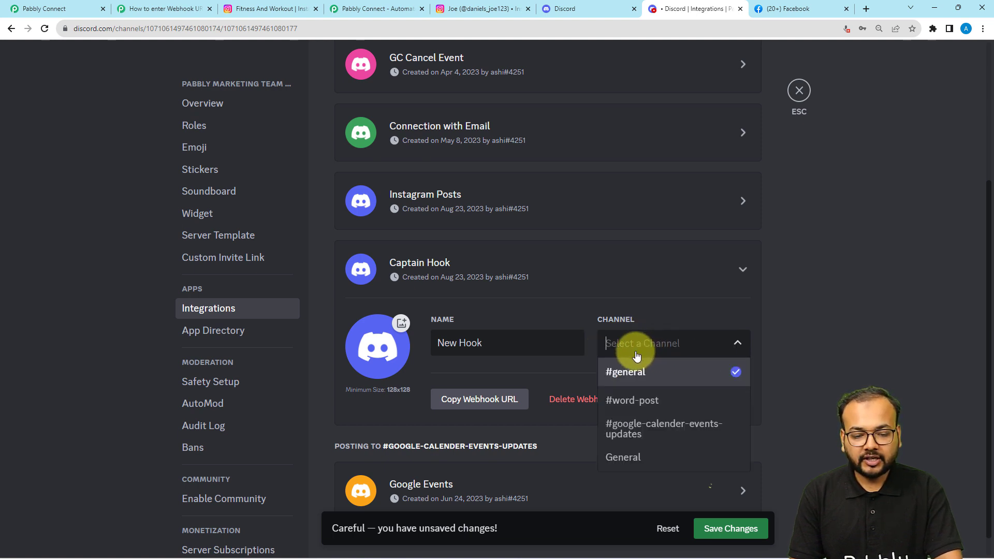
pyautogui.click(629, 306)
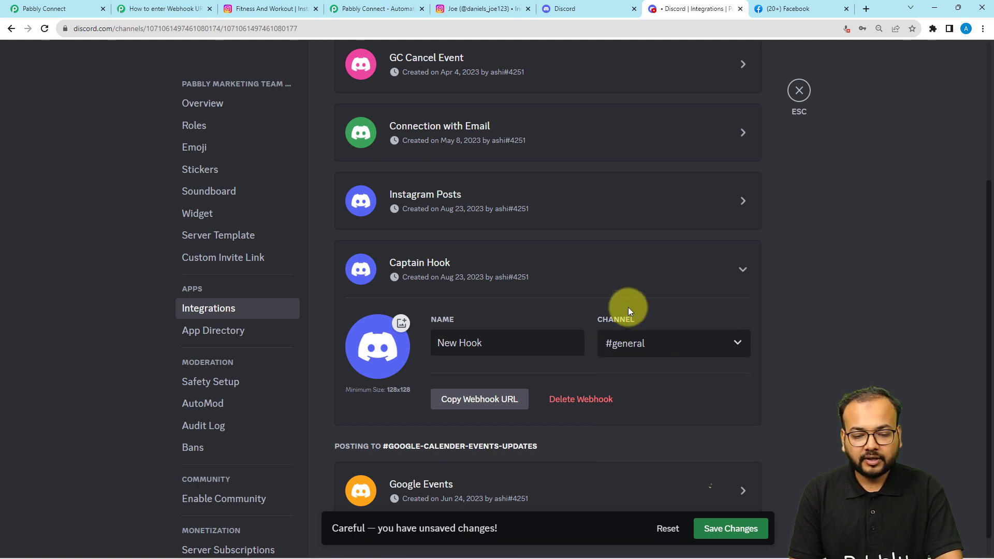
pyautogui.click(461, 400)
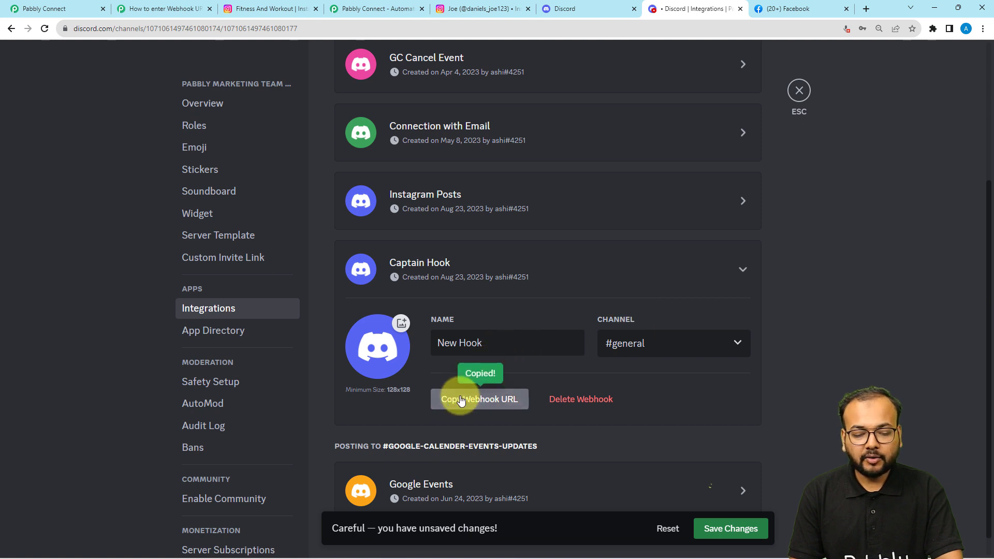
pyautogui.click(741, 531)
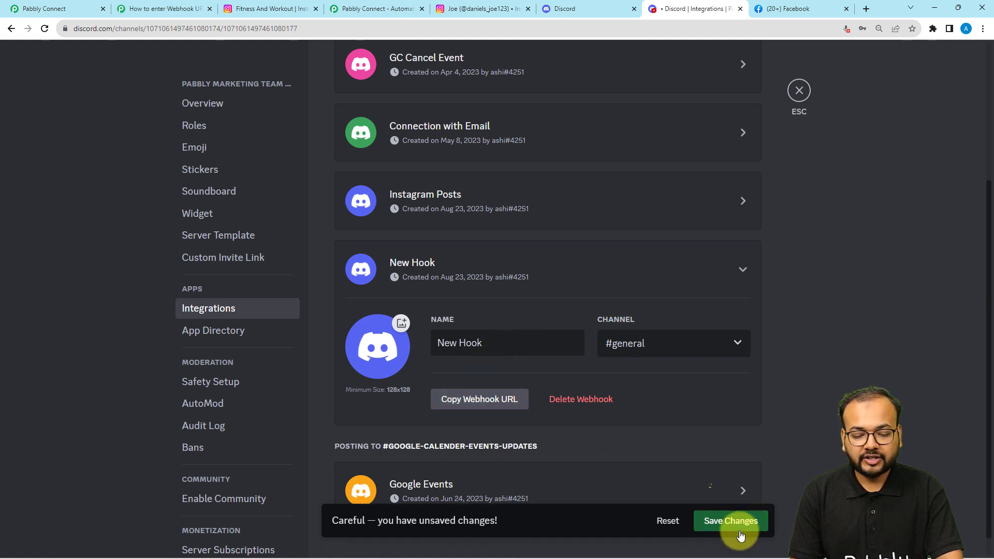
# Step: Back in Pabbly Connect, bring up the paste menu in the Webhook URL field
pyautogui.click(103, 5)
pyautogui.click(266, 250)
pyautogui.rightClick(288, 253)
# Step: Paste the copied Discord webhook link into the Webhook URL field
pyautogui.click(310, 329)
pyautogui.click(167, 225)
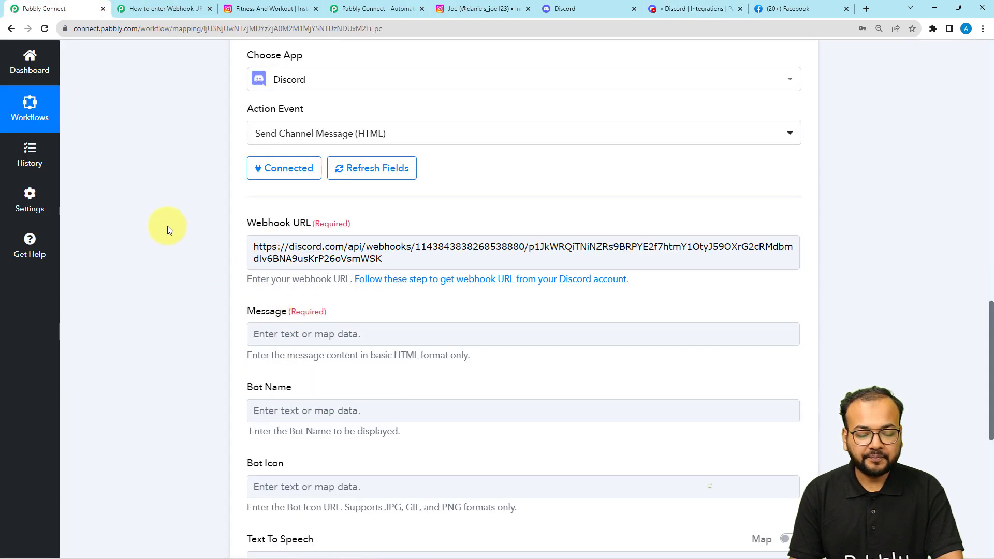
pyautogui.scroll(-2, 167, 226)
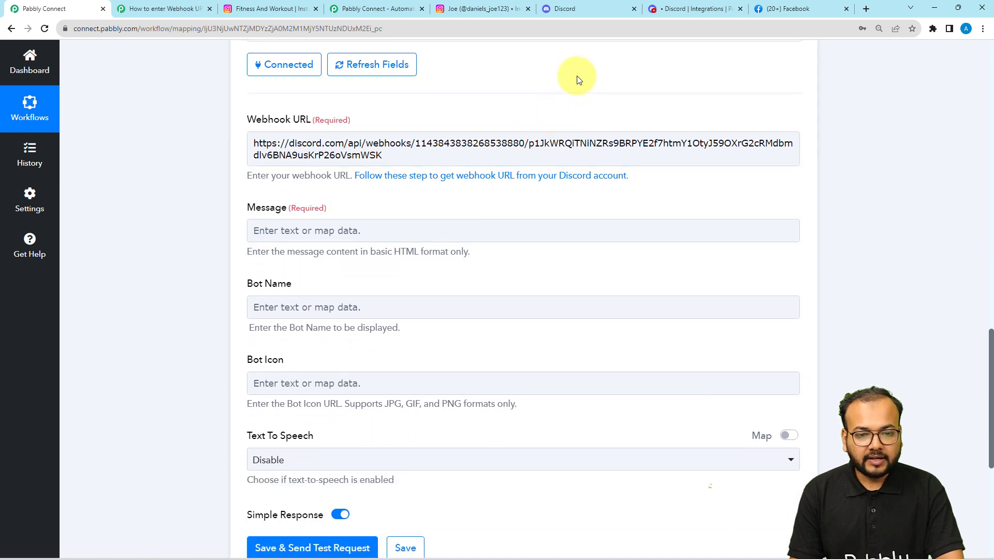
# Step: Fill Message with the 'Hey Discord Fam!! I just shared a new post on Instagram' announcement
pyautogui.click(329, 228)
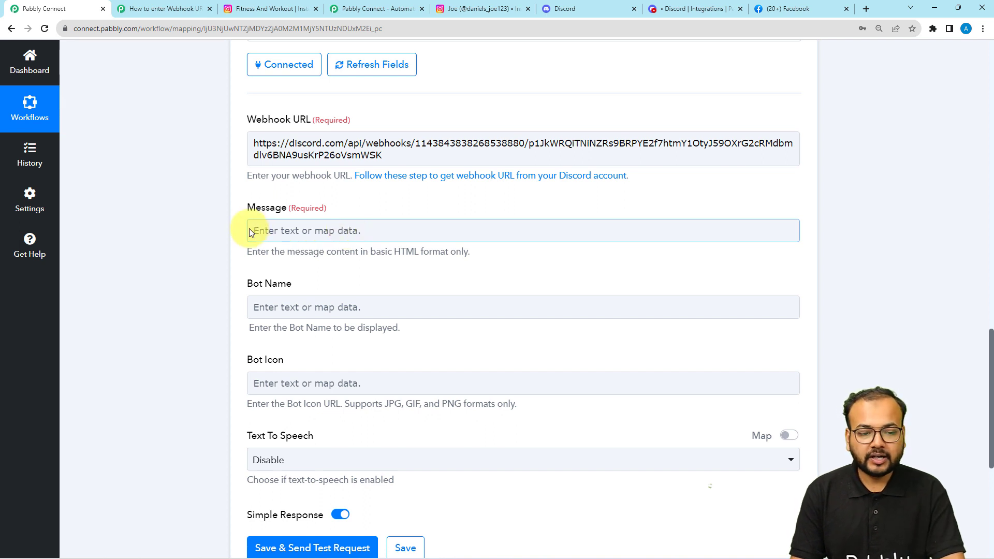
pyautogui.click(211, 240)
pyautogui.click(302, 235)
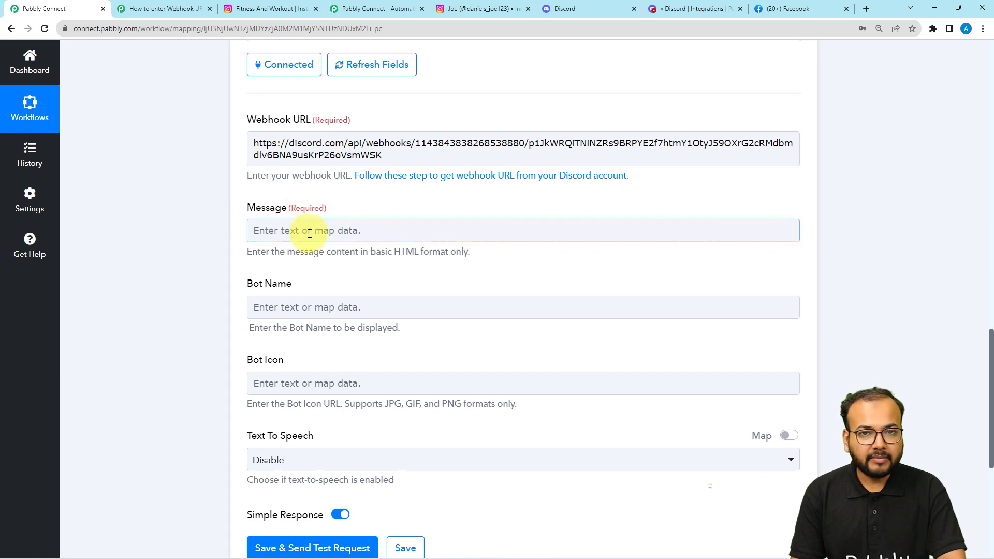
pyautogui.hotkey('ctrl', 'v')
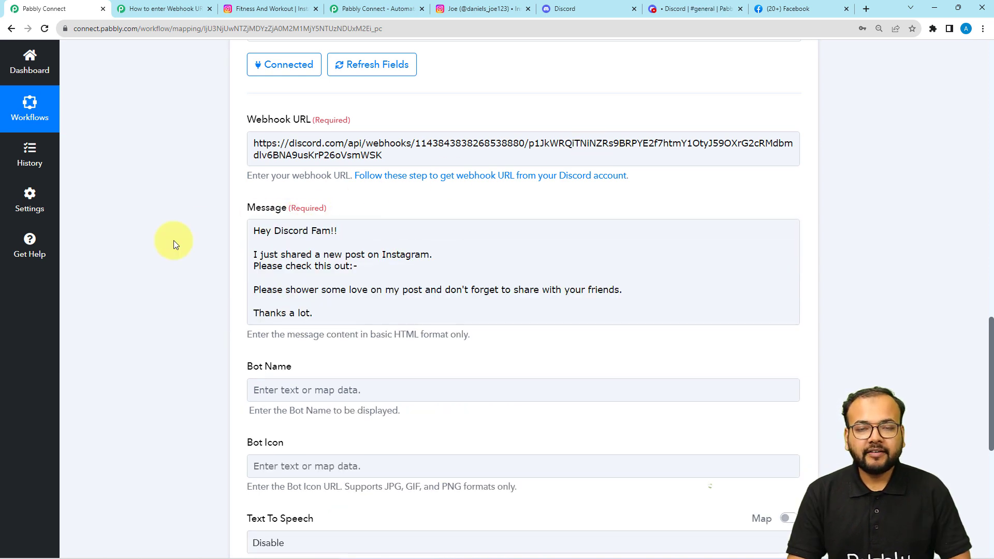
pyautogui.click(264, 244)
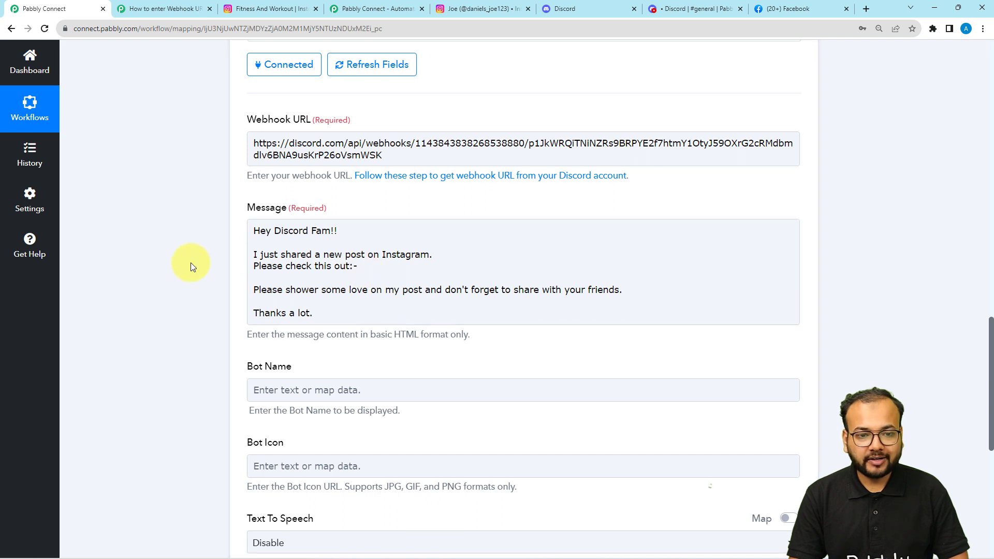
pyautogui.click(368, 267)
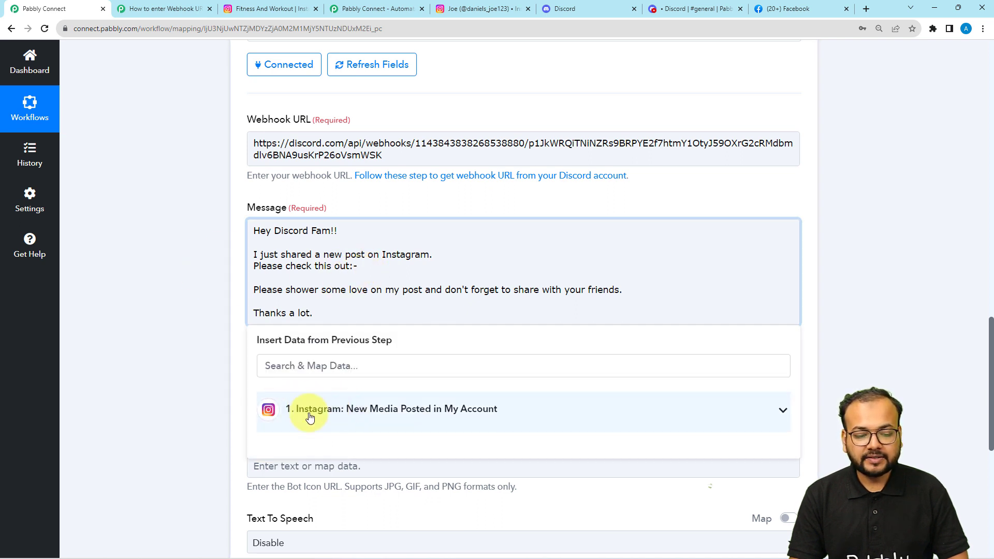
# Step: Insert the Instagram trigger's Permalink field into the message after 'Please check this out:-'
pyautogui.scroll(-4, 329, 337)
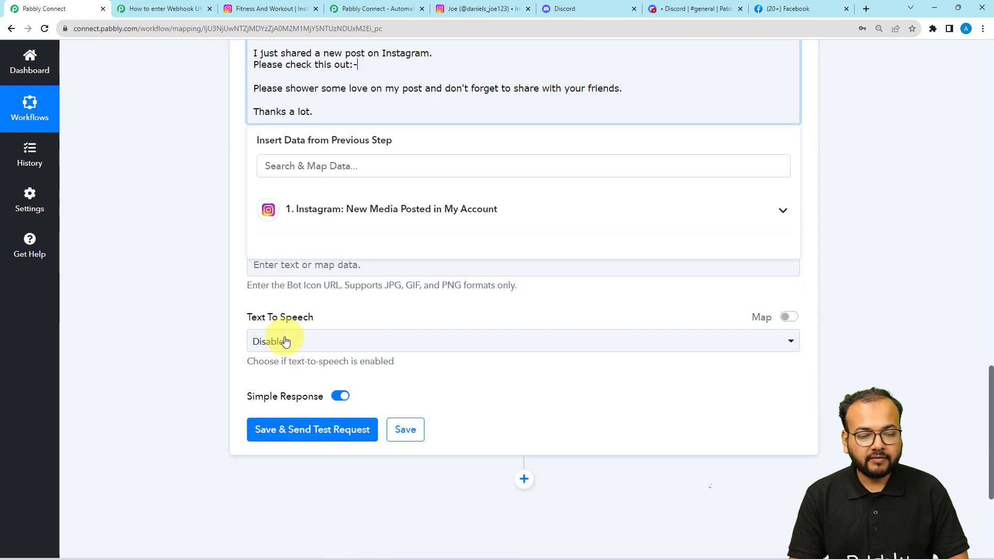
pyautogui.click(368, 228)
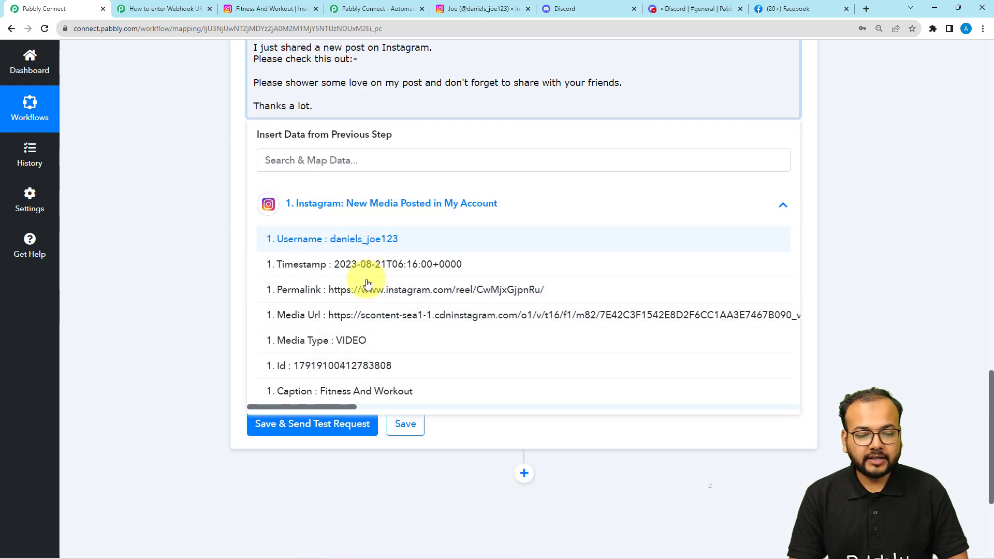
pyautogui.click(321, 299)
pyautogui.click(174, 229)
# Step: Review the message text containing the mapped Permalink
pyautogui.scroll(2, 279, 215)
pyautogui.click(366, 234)
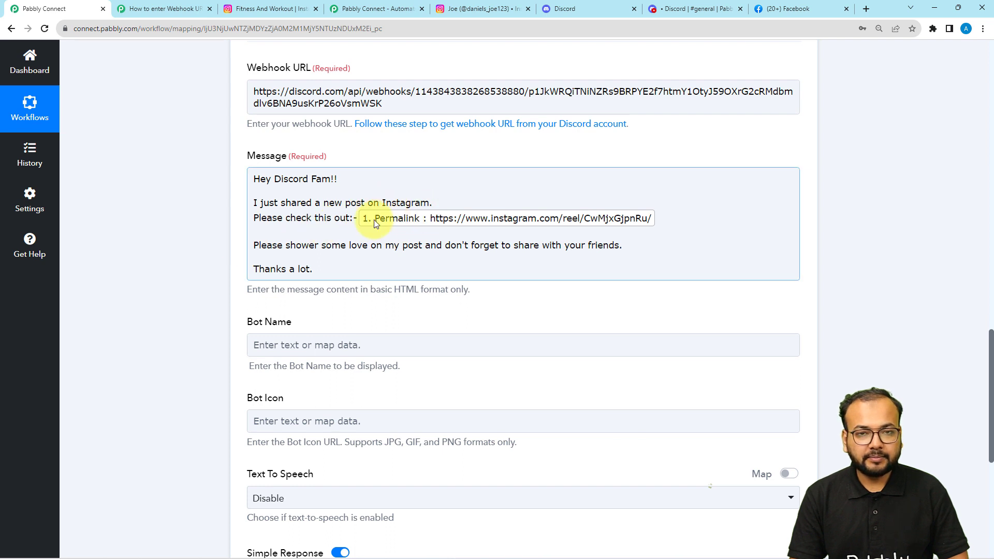
pyautogui.click(103, 216)
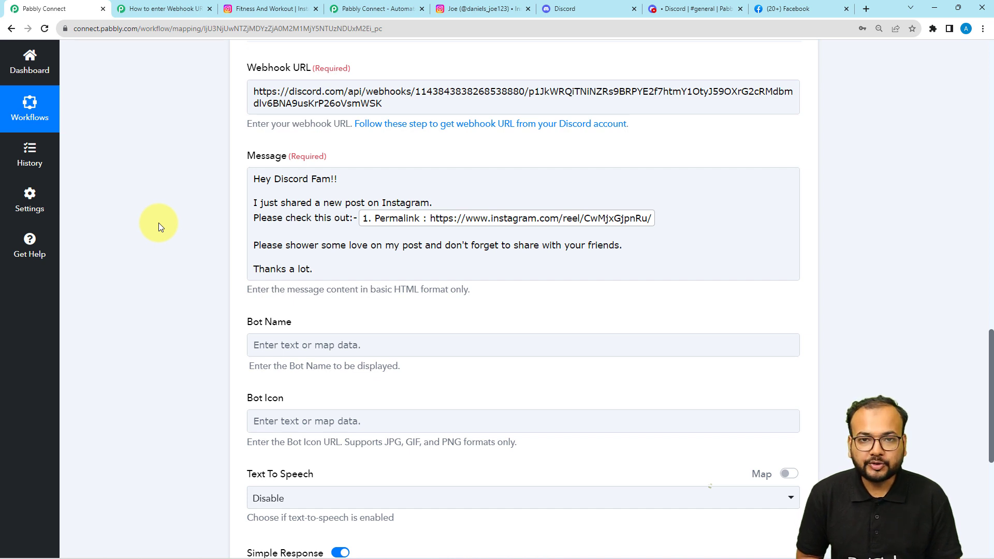
pyautogui.click(394, 224)
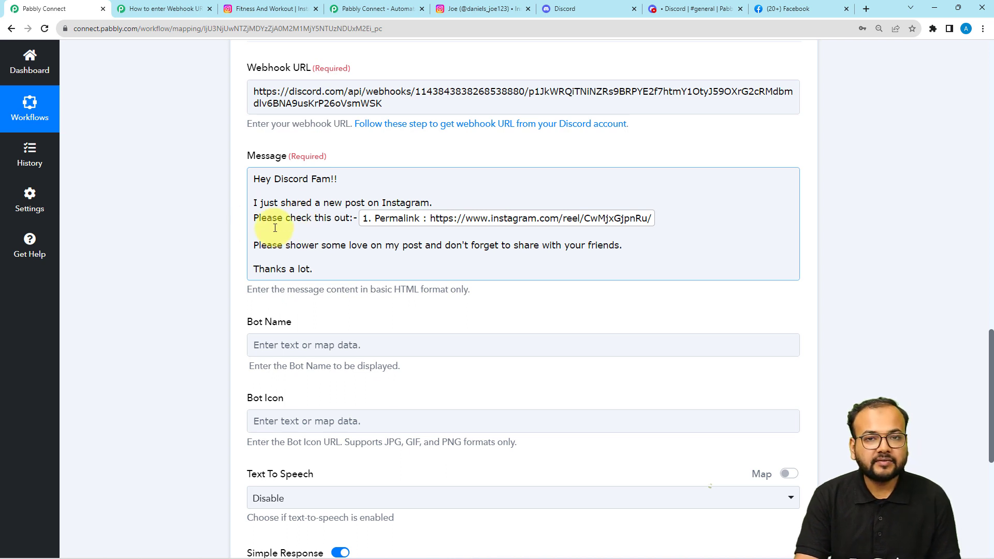
pyautogui.click(148, 227)
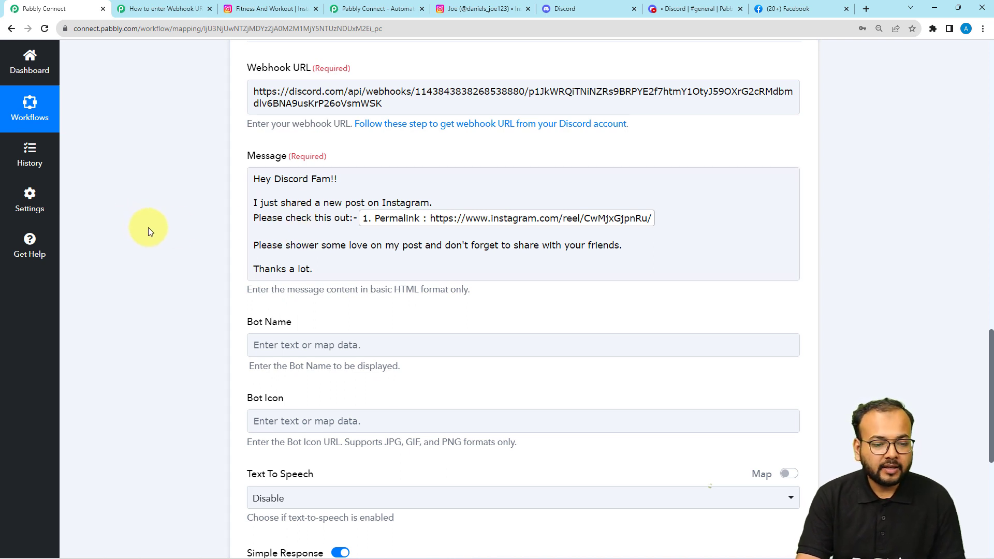
pyautogui.scroll(-2, 148, 228)
pyautogui.click(271, 243)
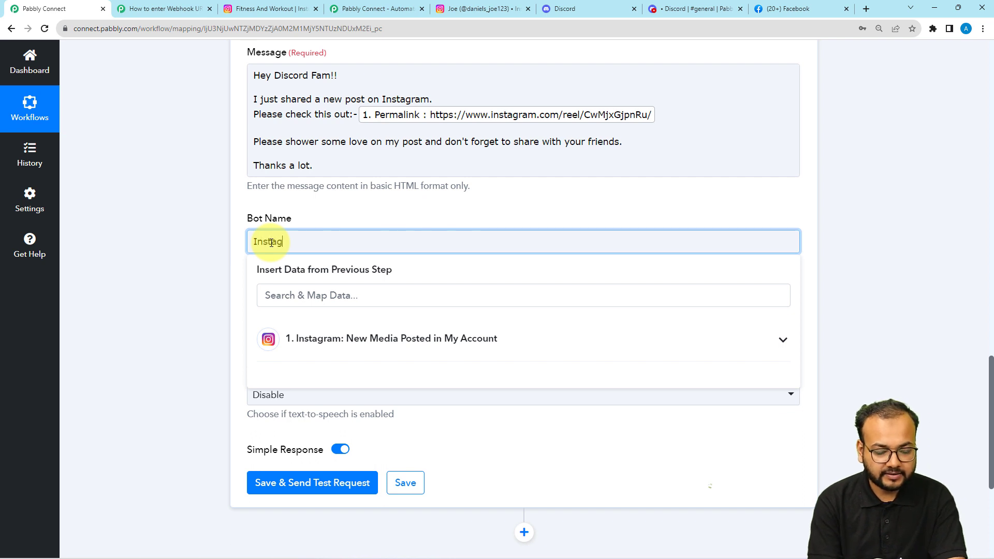
# Step: Leave the Bot Name set to 'Instagram' and scroll through the Discord action's test request area
pyautogui.click(182, 239)
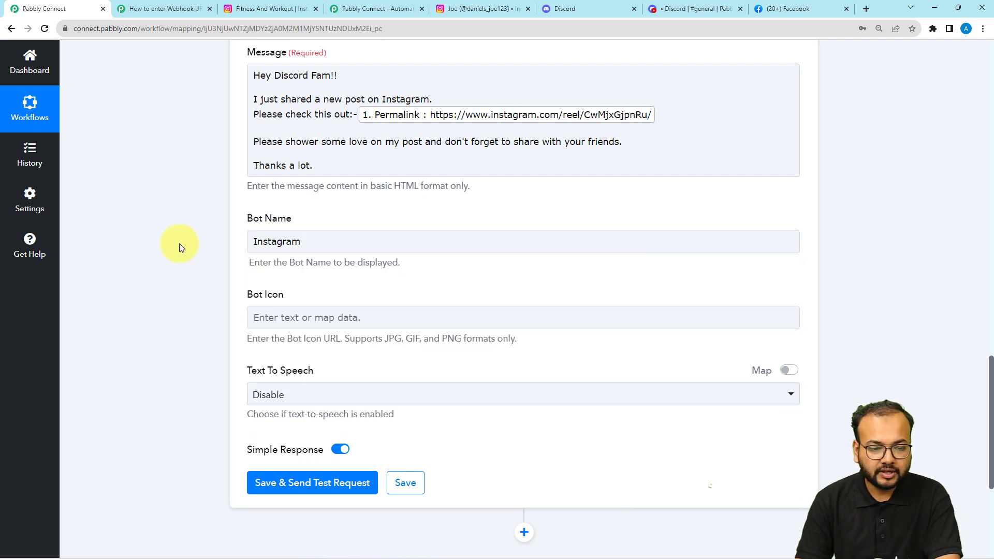
pyautogui.scroll(-1, 222, 288)
pyautogui.scroll(-2, 225, 337)
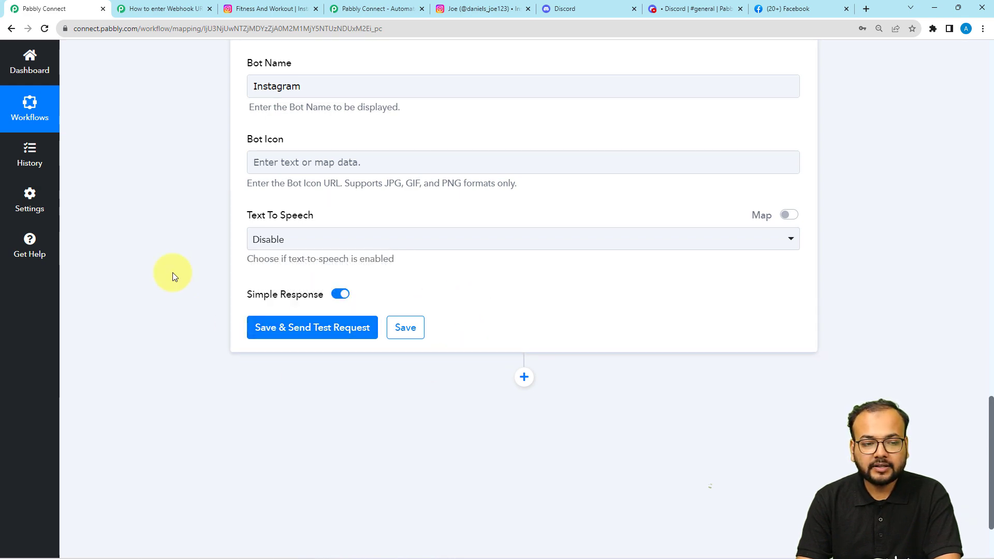
pyautogui.scroll(5, 173, 272)
# Step: Glance at Discord #general, then collapse the Response Received section in Pabbly Connect
pyautogui.click(711, 10)
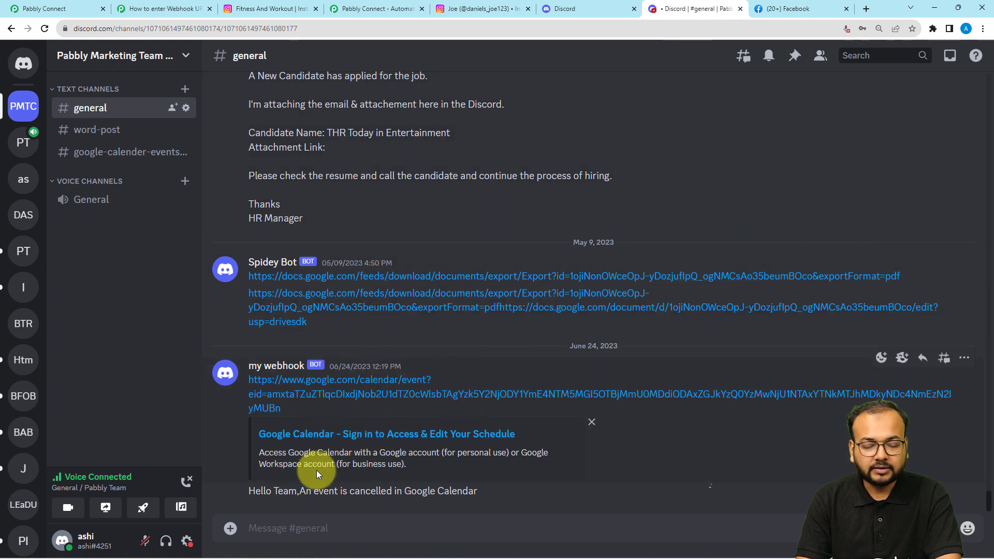
pyautogui.click(63, 4)
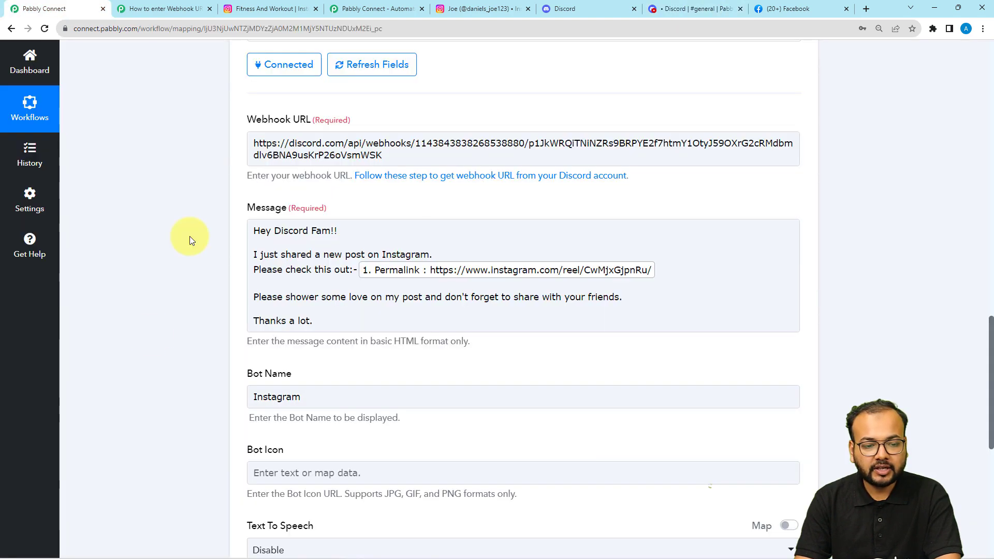
pyautogui.scroll(-6, 147, 341)
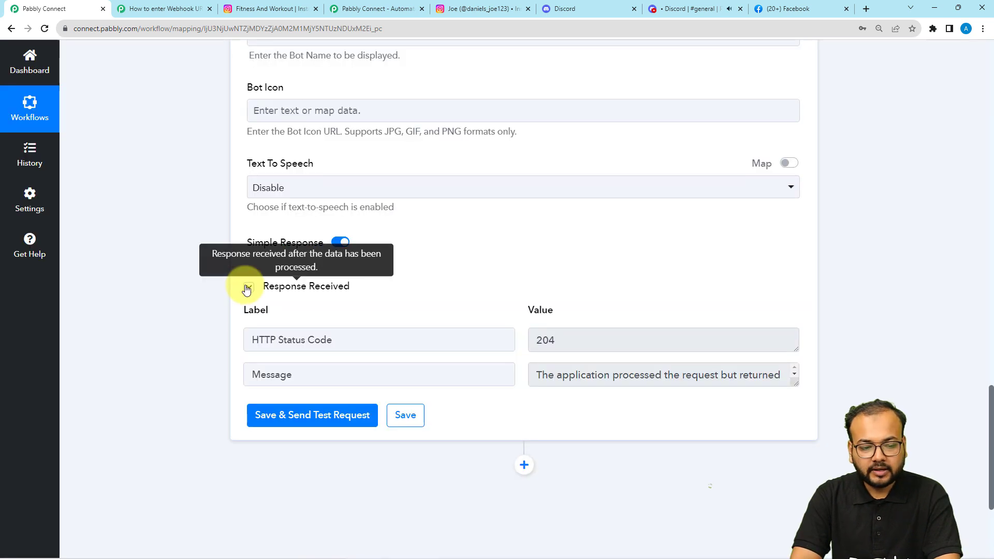
pyautogui.click(249, 287)
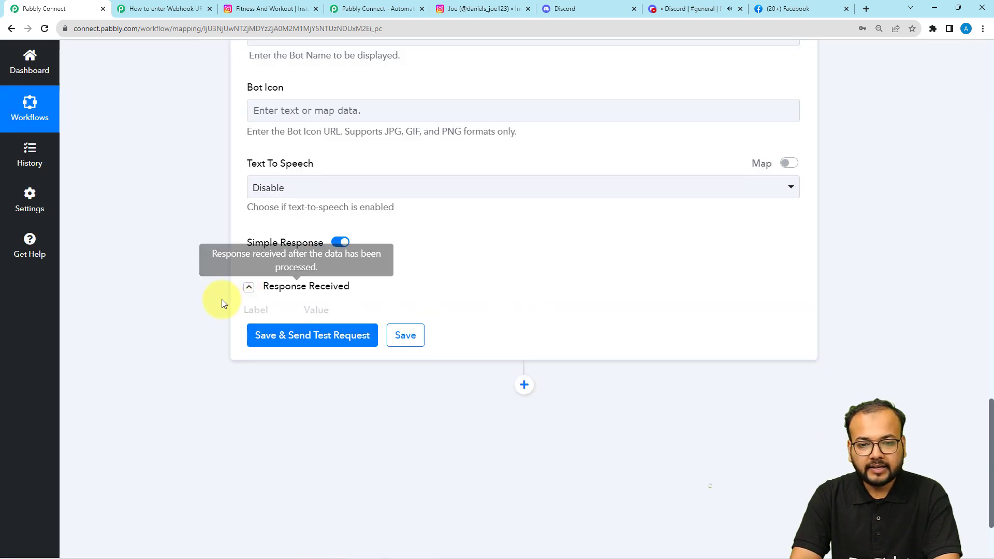
# Step: Check the Instagram bot's message in Discord #general, with its reel link and 'Fitness And Workout' preview
pyautogui.click(678, 11)
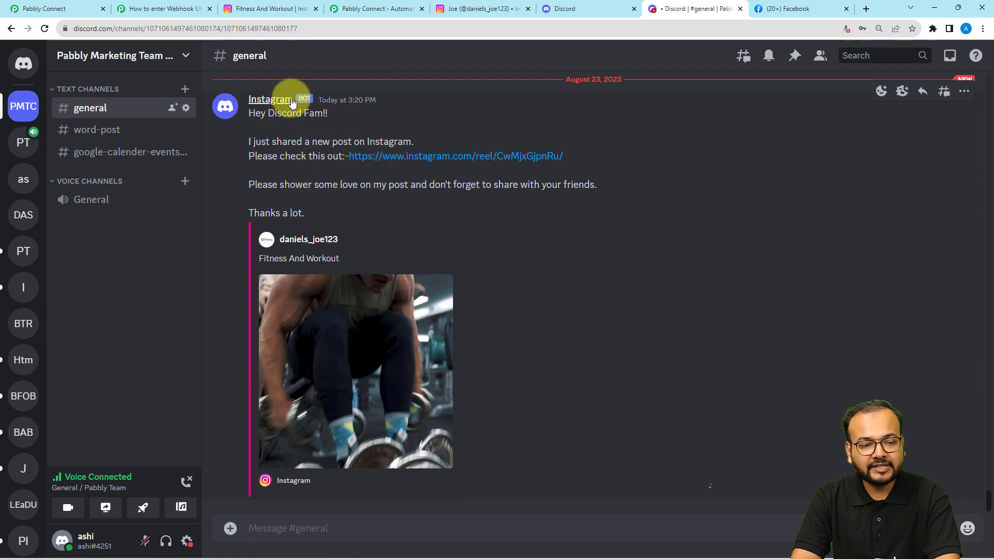
pyautogui.moveTo(266, 128); pyautogui.dragTo(311, 171)
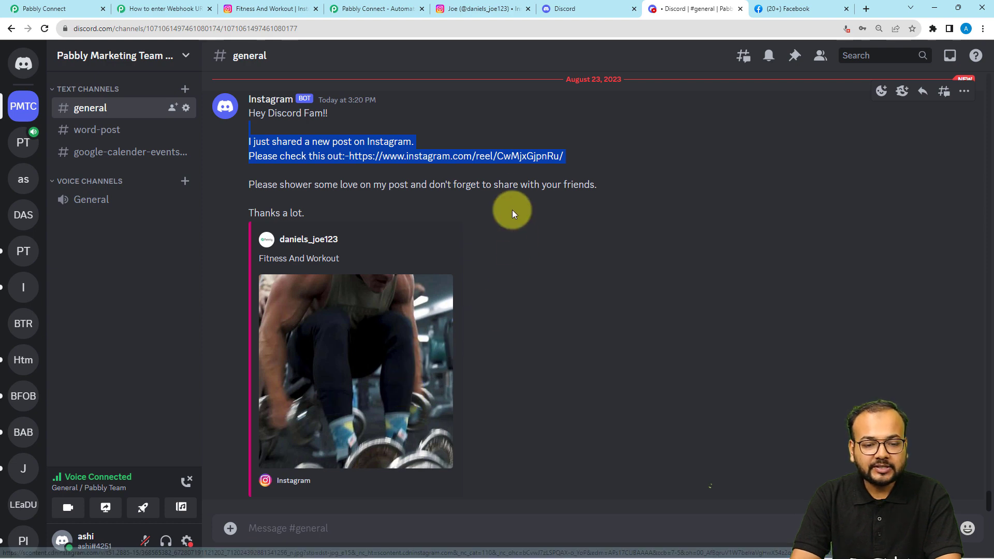
# Step: Back in Pabbly Connect, collapse the Instagram trigger and the Discord Send Channel Message (HTML) action
pyautogui.click(505, 192)
pyautogui.click(85, 7)
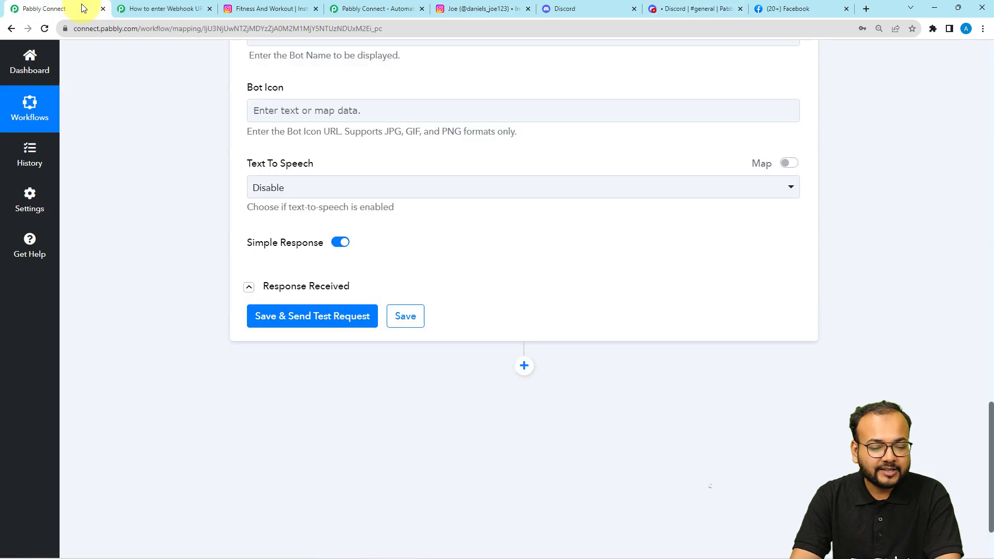
pyautogui.scroll(8, 140, 317)
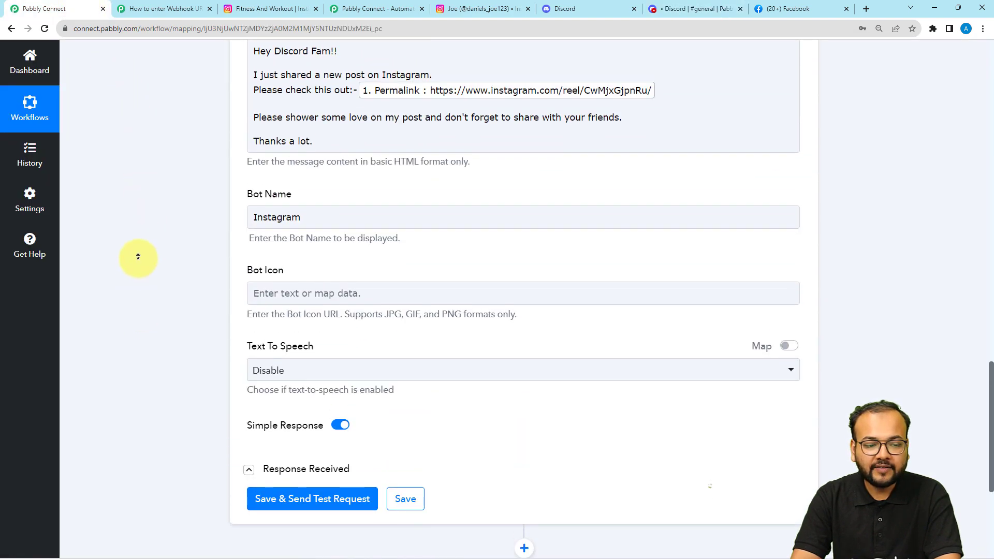
pyautogui.scroll(10, 138, 257)
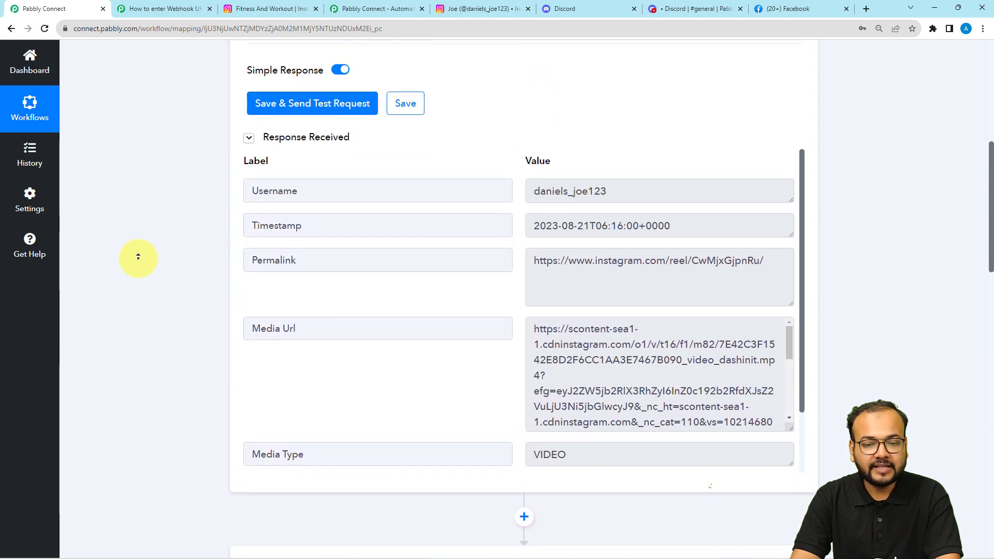
pyautogui.scroll(3, 138, 257)
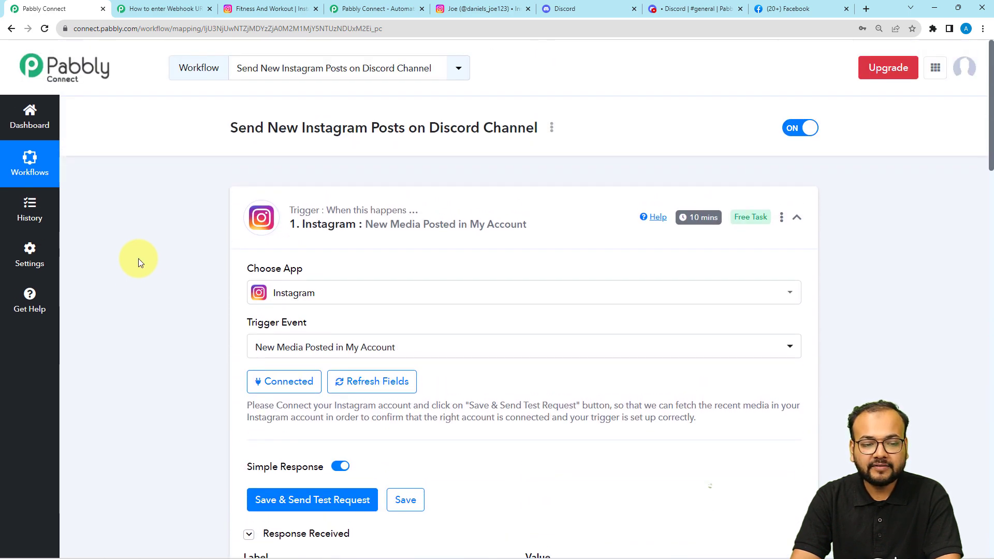
pyautogui.click(346, 219)
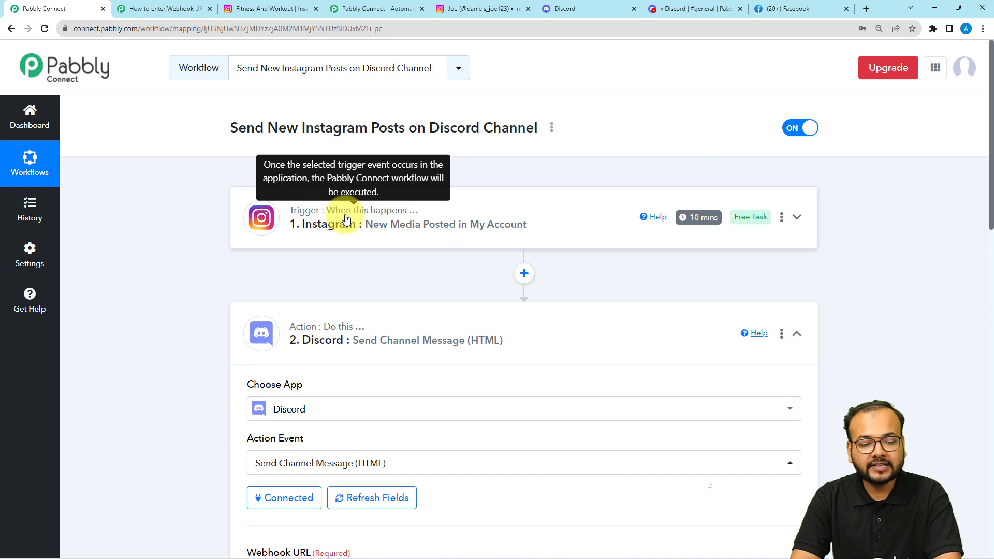
pyautogui.click(330, 315)
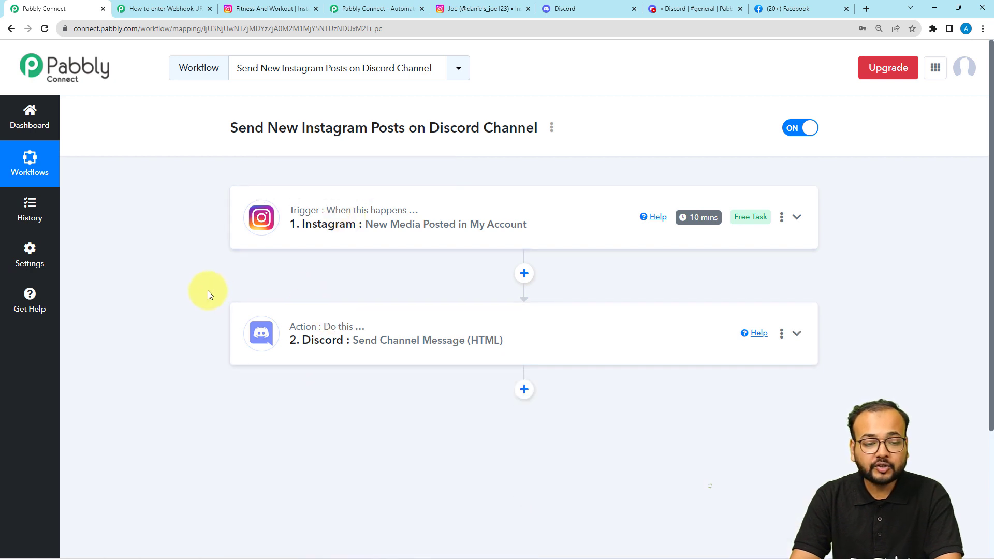